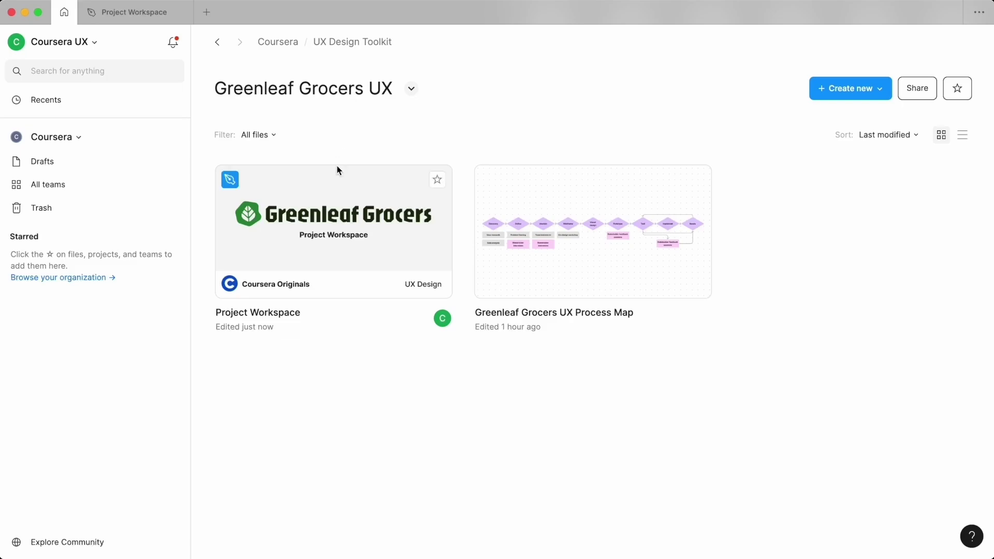
Step: Open the Project Workspace design file from the Greenleaf Grocers UX project
double_click(293, 286)
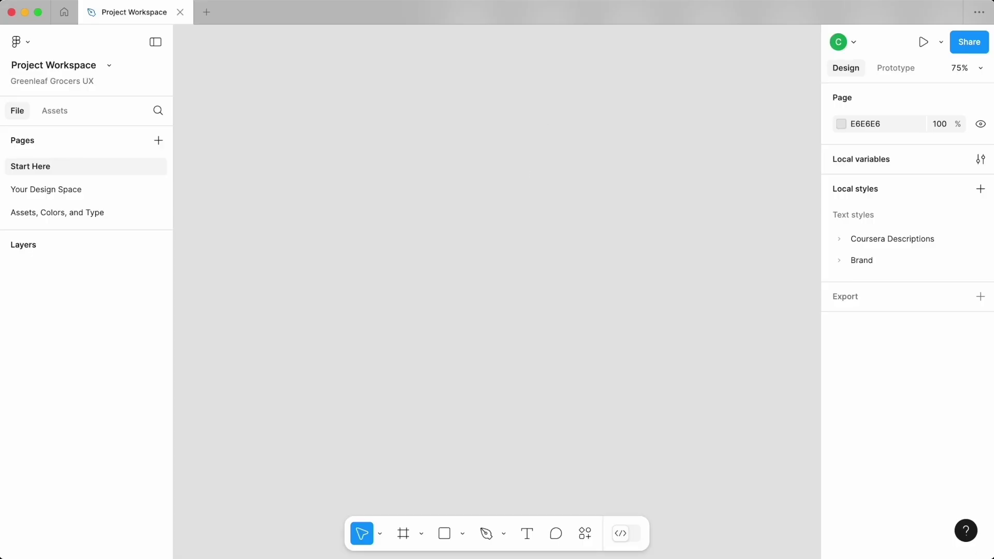
Step: Add a 595×842 A4 frame to the Start Here page and name it 'Persona Template'
key("f")
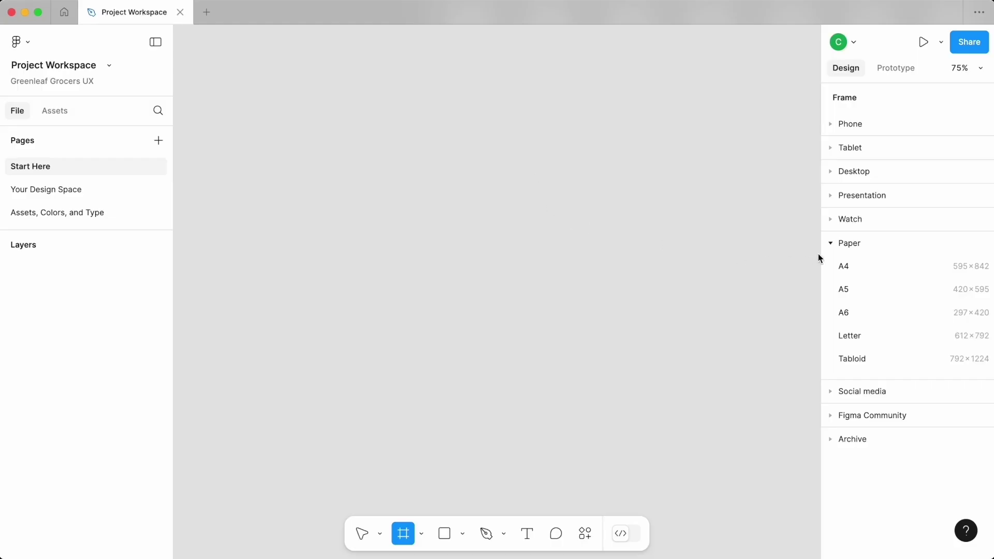
left_click(855, 267)
left_click(726, 291)
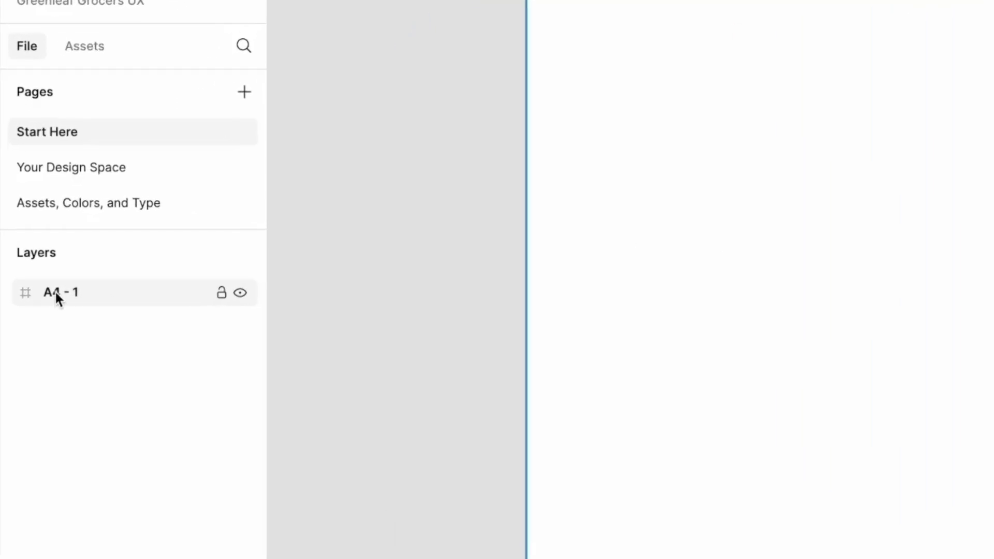
double_click(36, 270)
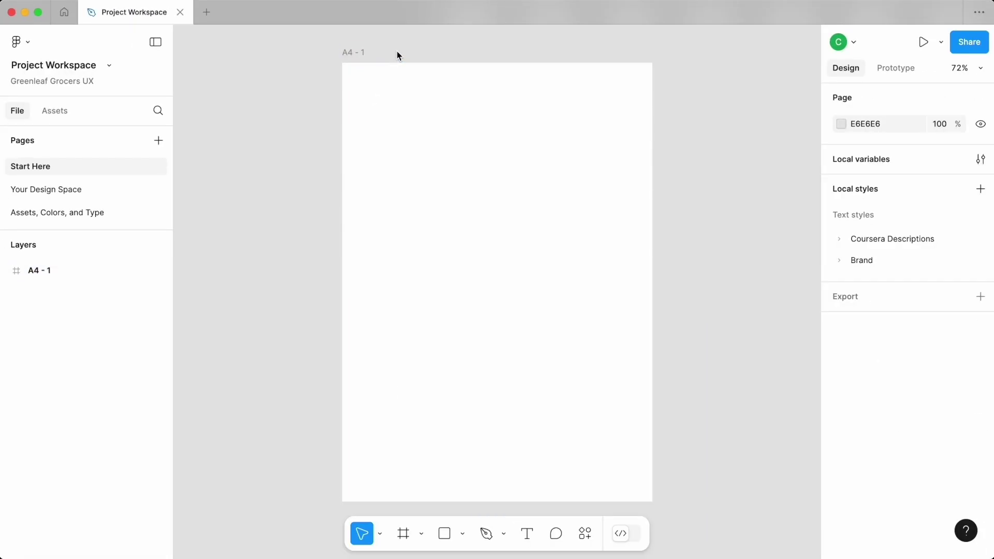
left_click(396, 52)
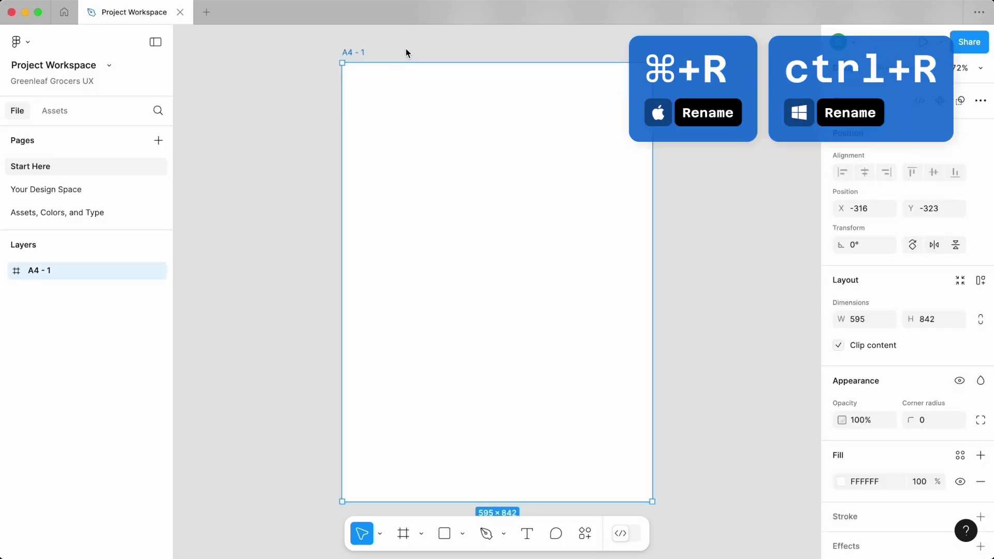
key("super+r")
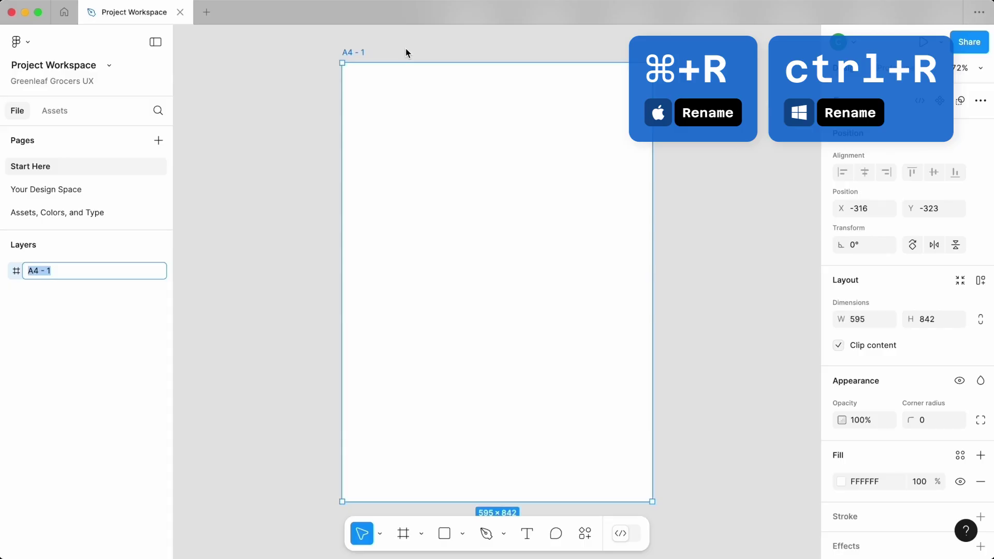
type("Perso")
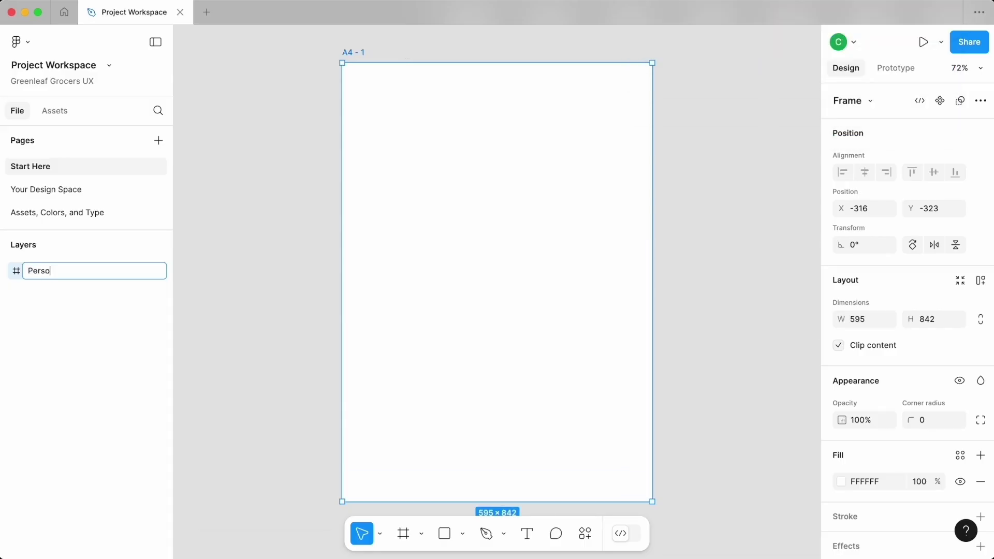
type("na Template")
left_click(676, 223)
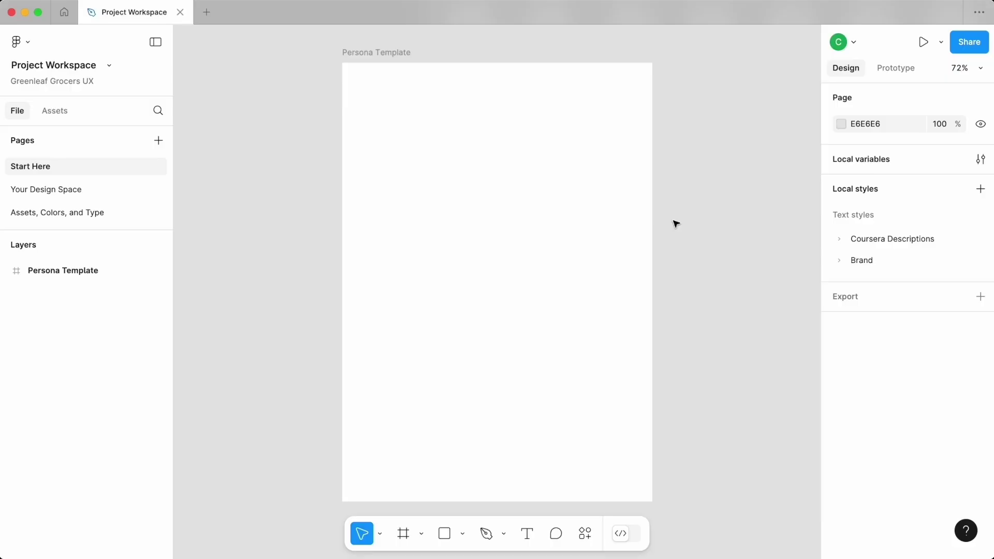
Step: Add a 'Placeholder header' text line with a duplicated 'Placeholder text' line below it
key("t")
left_click(387, 206)
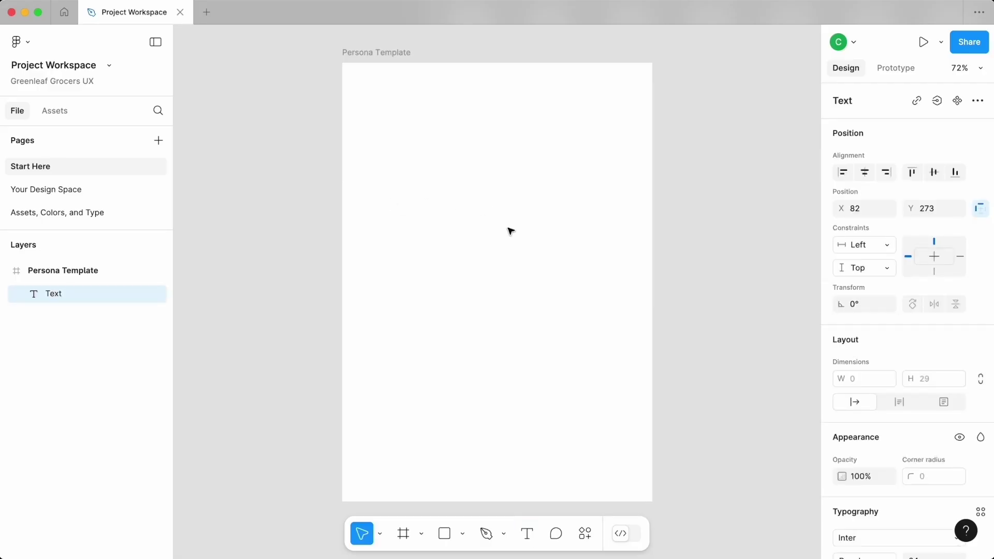
type("Placeholde")
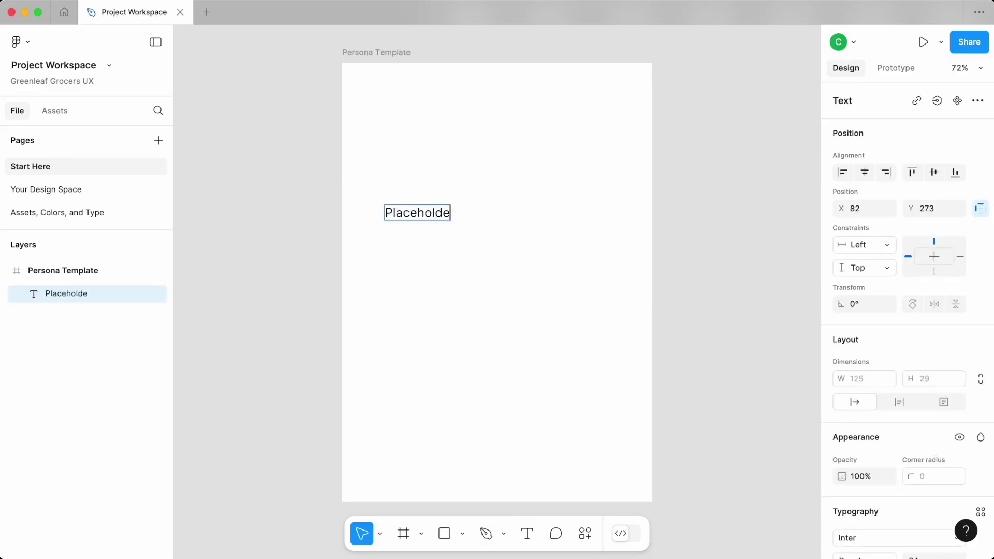
type("r header")
key("Escape")
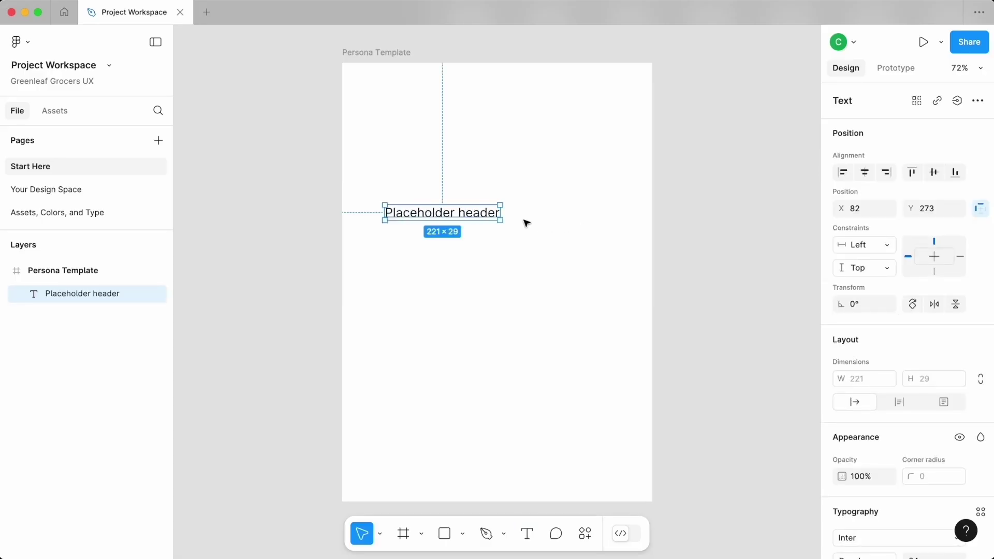
left_click_drag(481, 218, 477, 236)
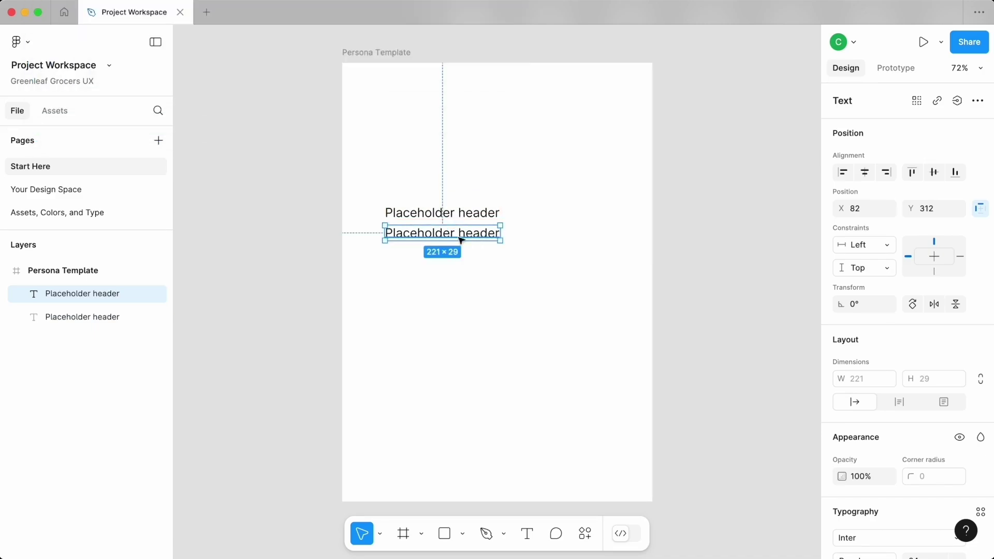
double_click(461, 233)
left_click_drag(456, 234, 542, 239)
type("text")
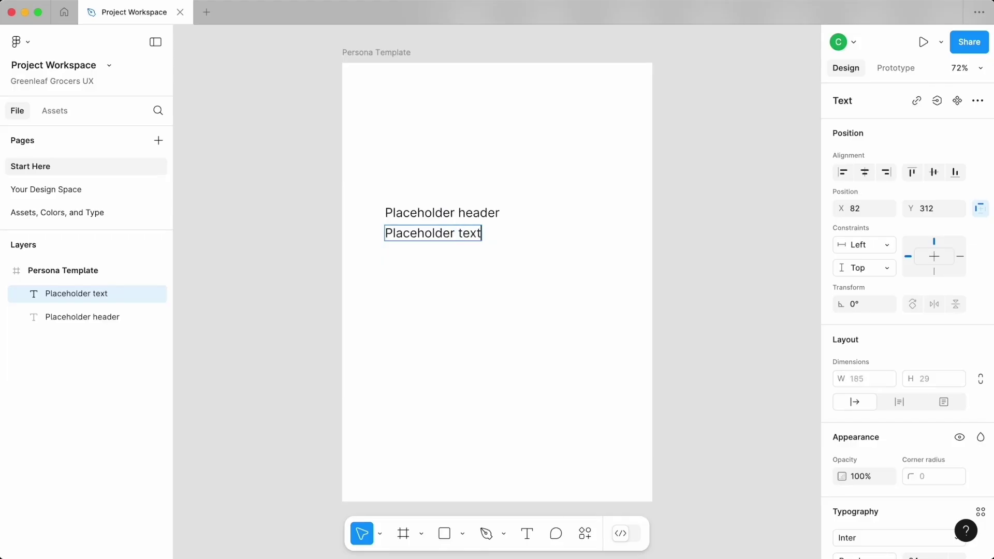
key("Escape")
Step: Wrap both text lines in an auto layout frame and make it a component
left_click(587, 252)
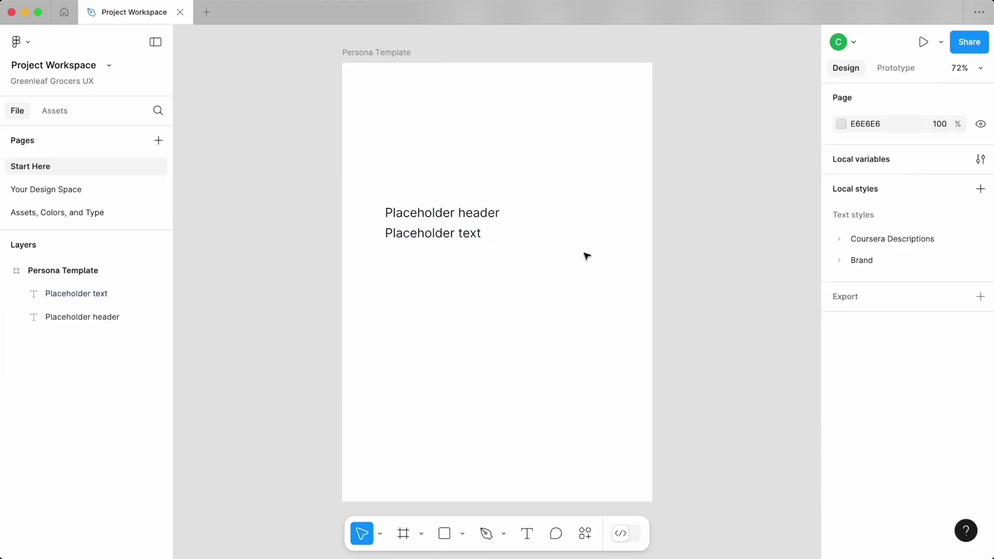
left_click_drag(577, 262, 473, 213)
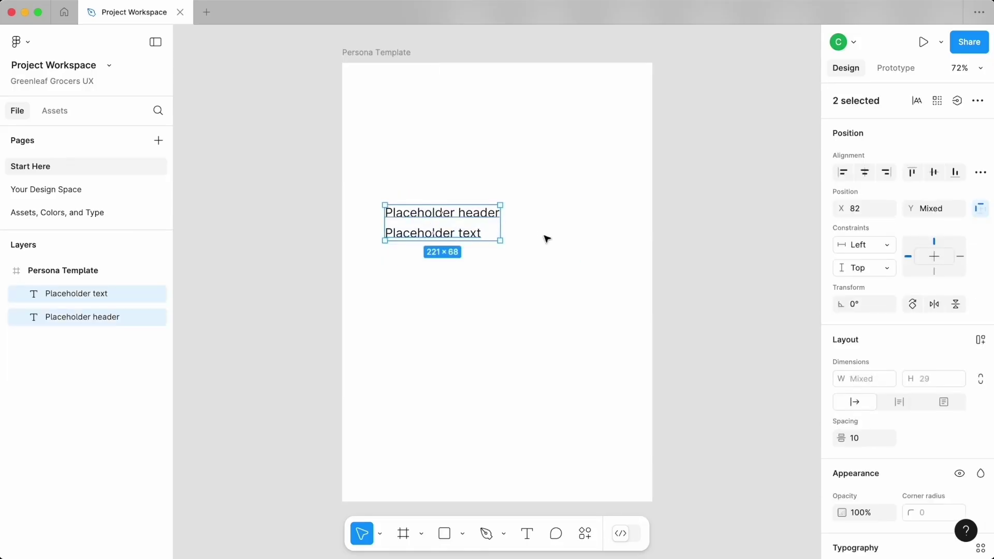
key("shift+a")
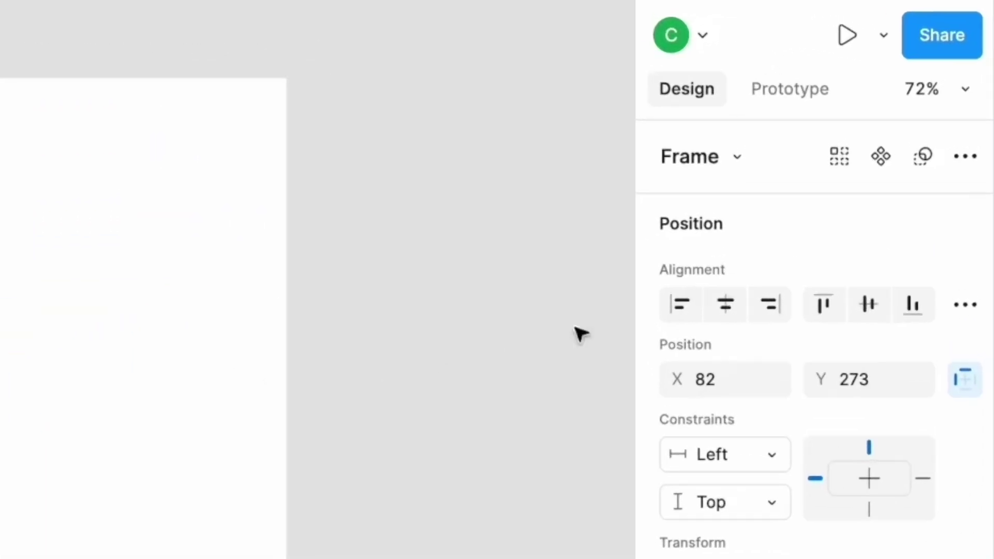
left_click(892, 151)
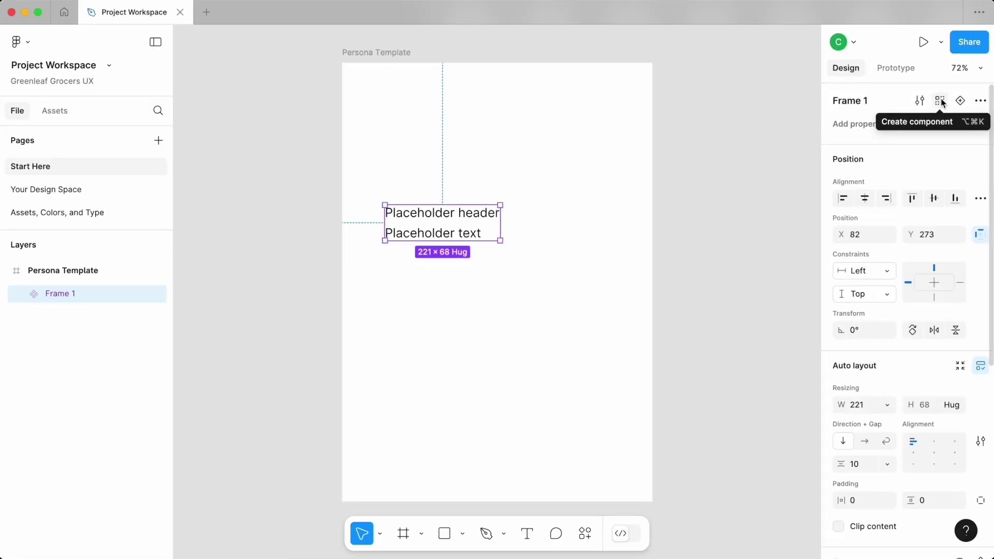
Step: Move the main component off the frame and retitle the first three sections Name, Demographics and Goals
left_click_drag(455, 232, 270, 164)
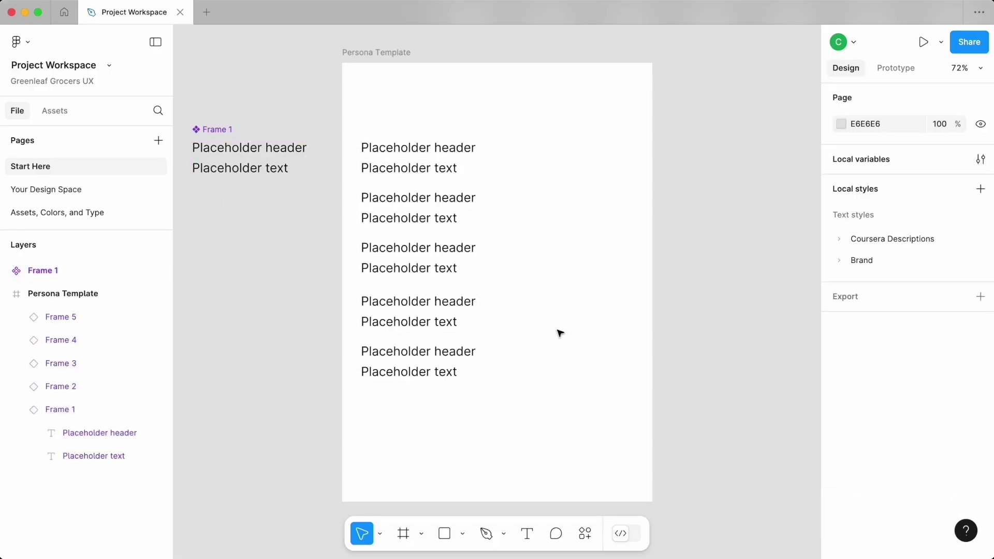
left_click(404, 148)
double_click(404, 148)
type("Name")
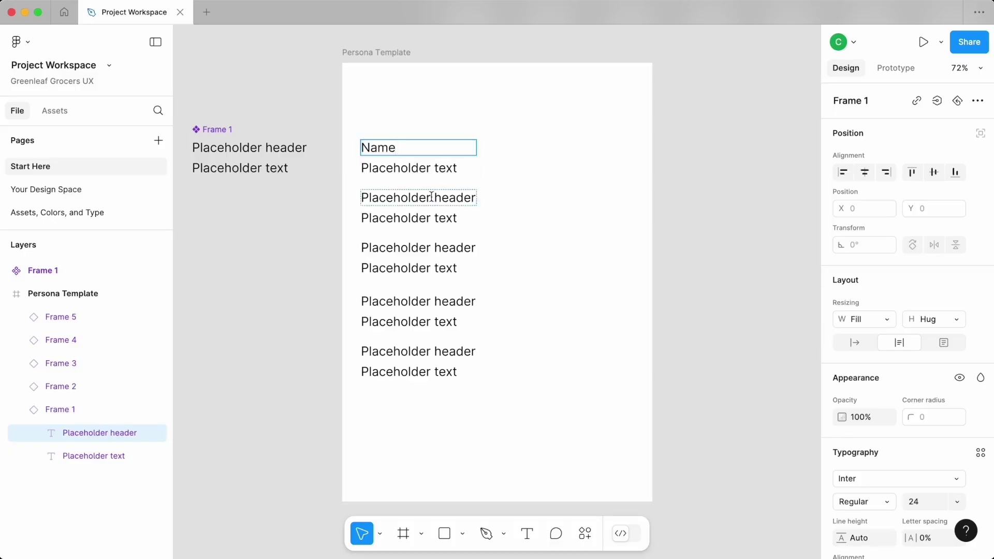
double_click(432, 197)
type("Demographics")
double_click(419, 247)
type("Goals")
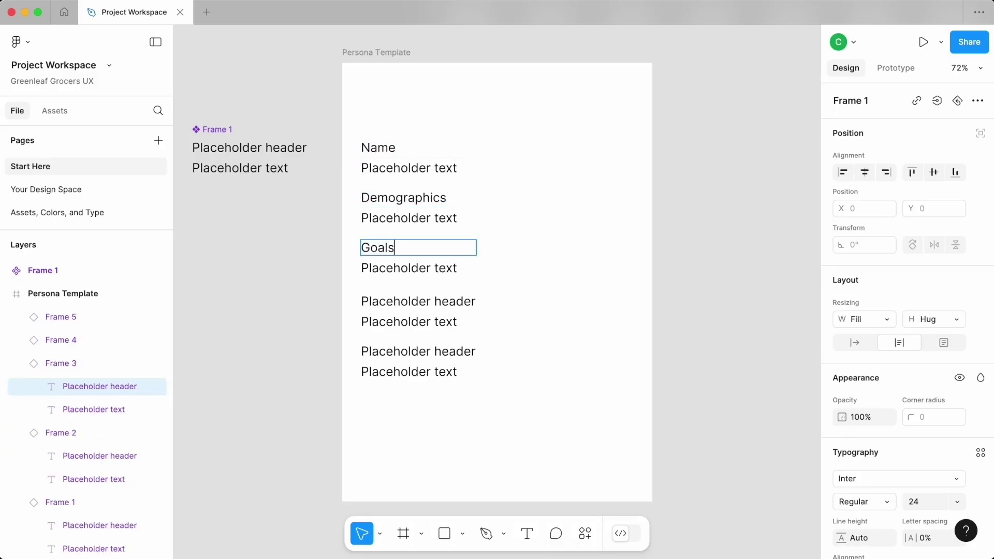
Step: Retitle the fourth and fifth sections 'Pain points' and 'Motivations'
double_click(418, 301)
type("Painpoints")
key("Left")
key("Left")
key("Left")
key("Left")
key("Left")
key("Left")
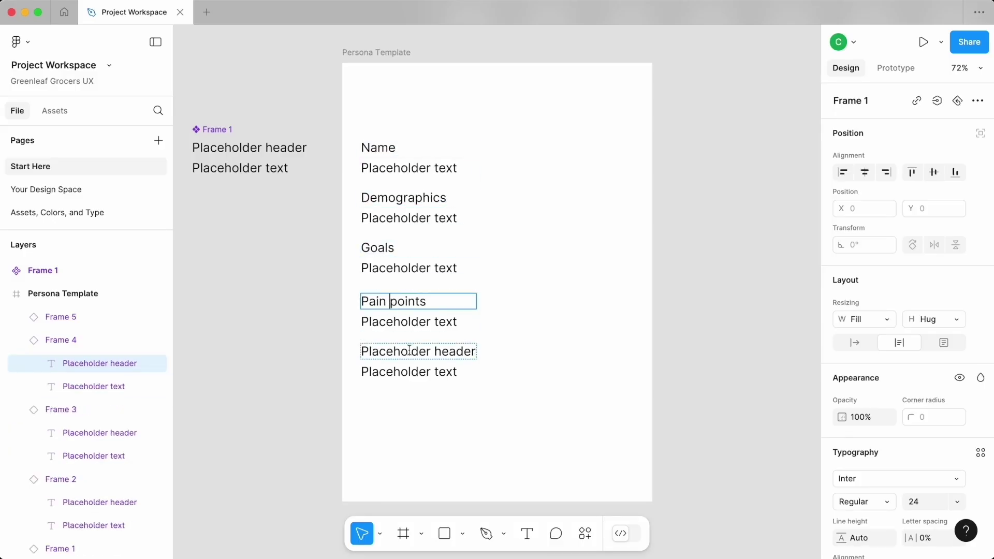
left_click(409, 351)
double_click(409, 351)
type("Motivations")
key("Escape")
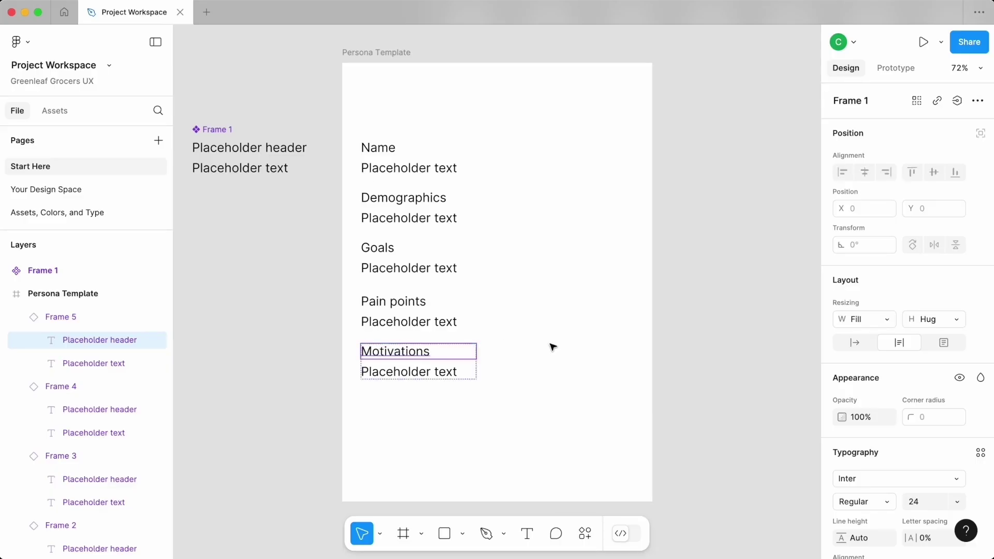
left_click(552, 347)
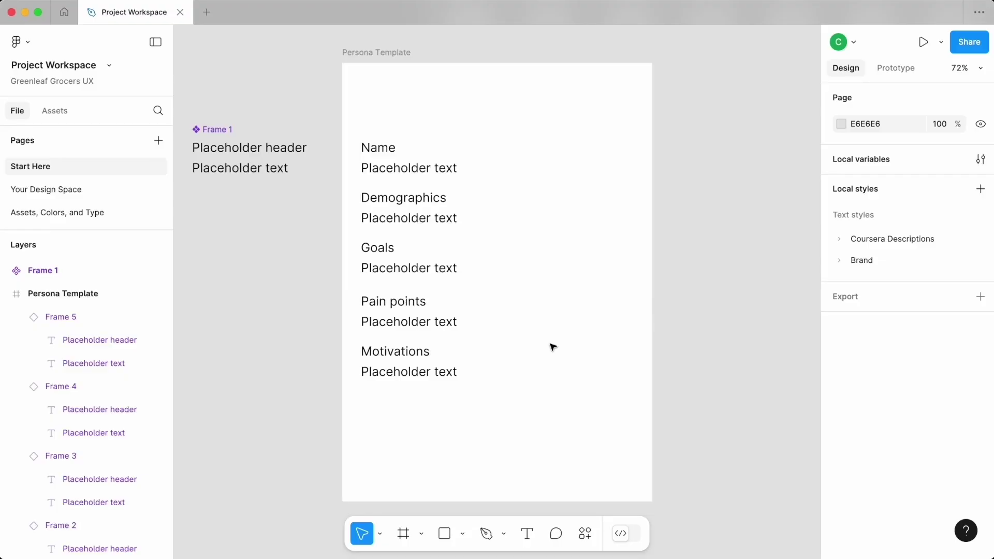
left_click_drag(548, 390, 409, 143)
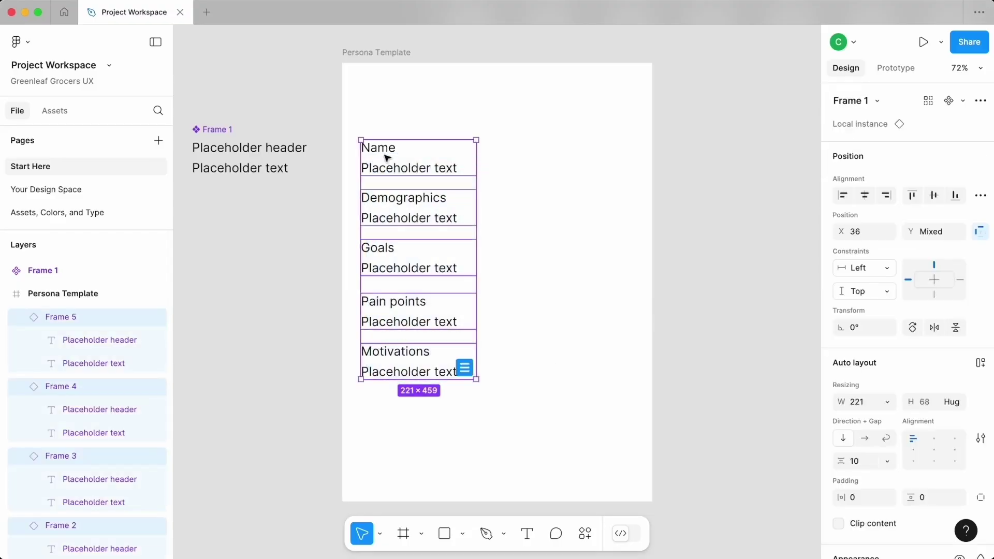
Step: Stack the five sections in a vertical auto layout with 40 spacing, named 'Content'
key("shift+a")
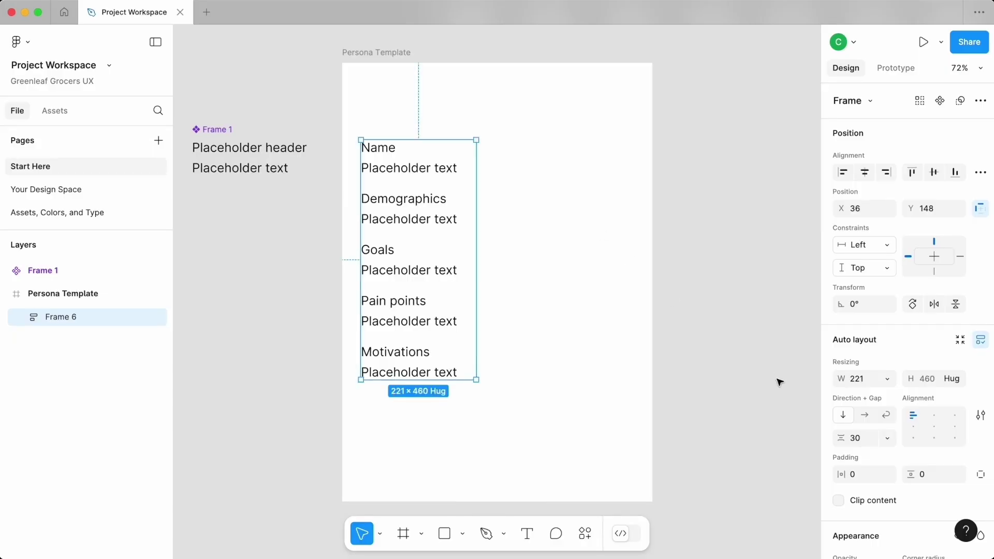
scroll(860, 451, "down", 1)
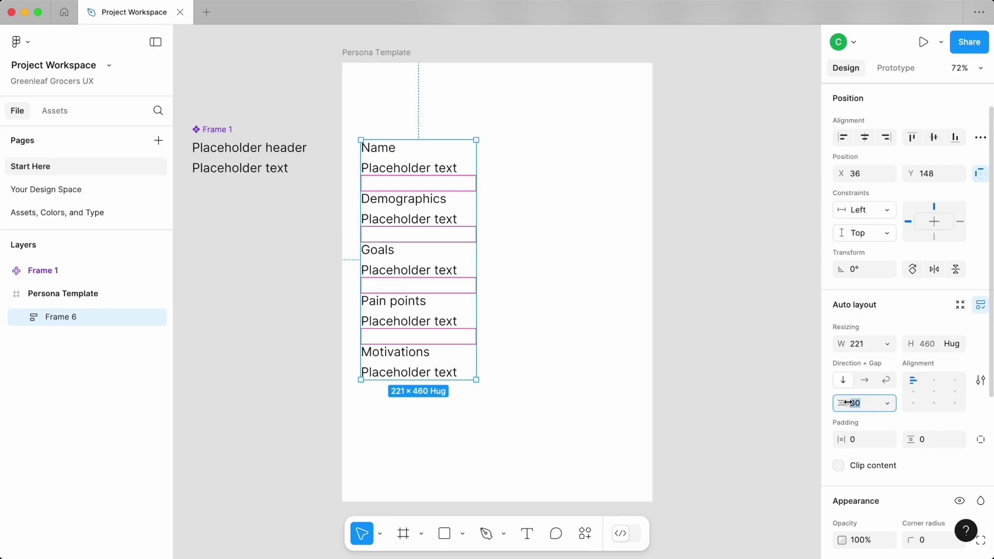
type("40")
key("Return")
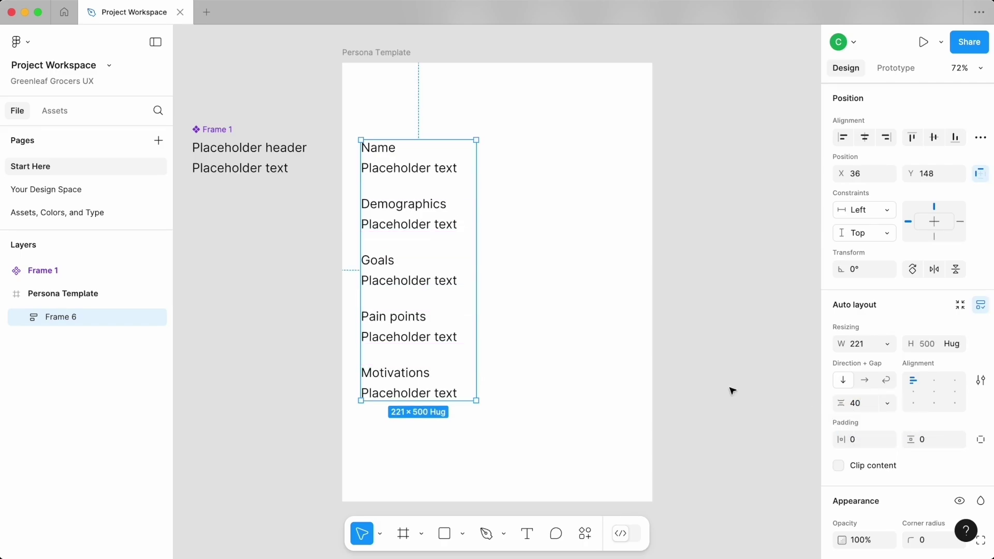
key("super+r")
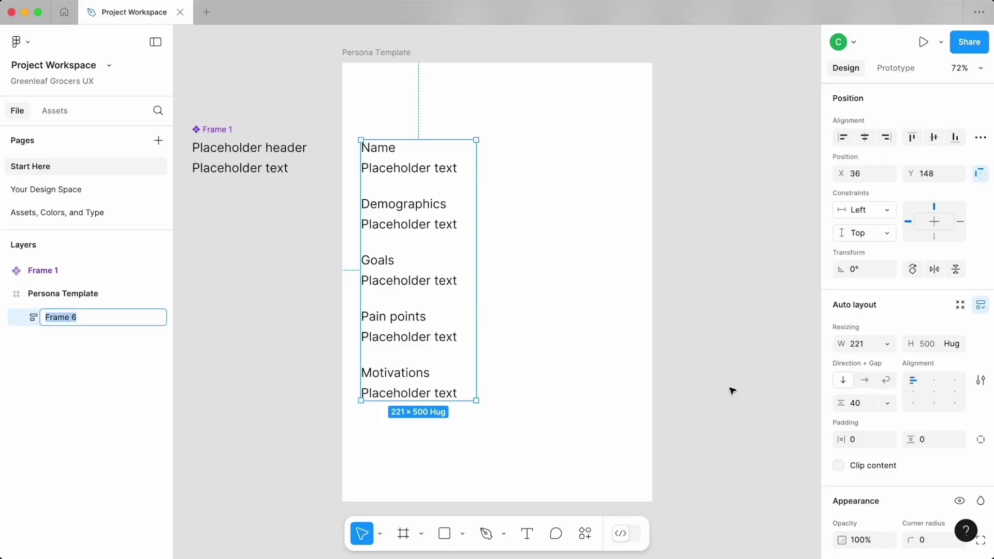
type("Content")
key("Return")
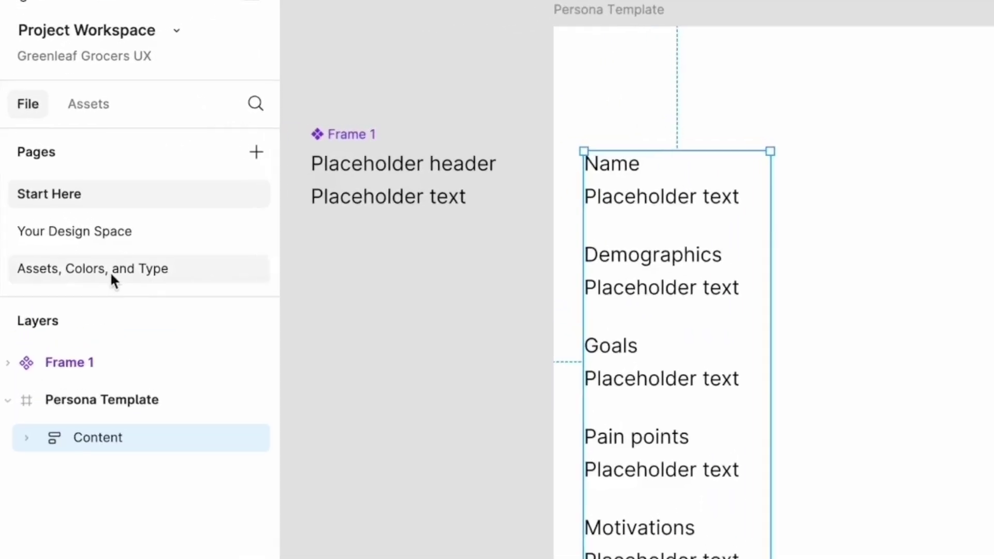
Step: Copy the light-mode icon logo from Assets, Colors, and Type and paste it onto Start Here
left_click(145, 279)
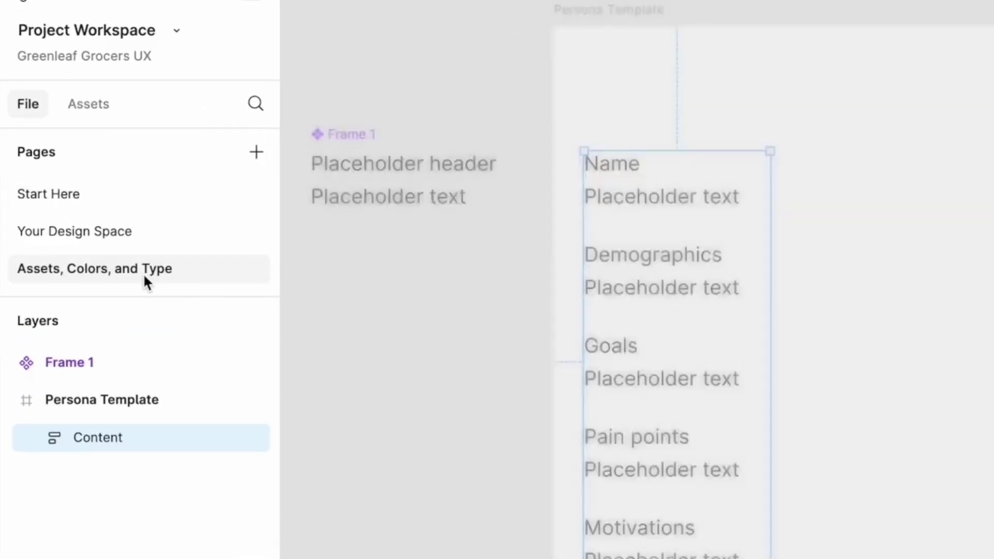
scroll(232, 215, "up", 8)
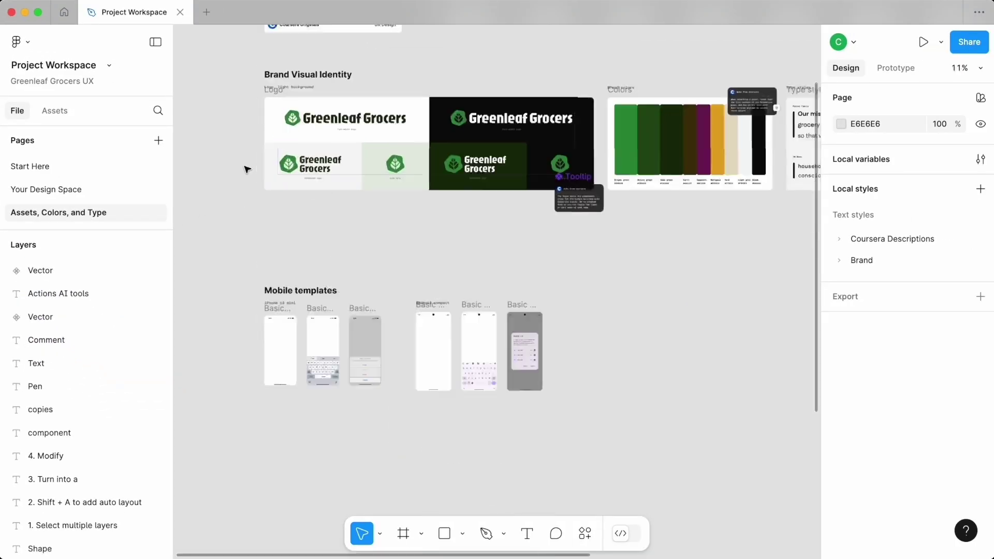
scroll(461, 268, "down", 2)
scroll(461, 267, "left", 2)
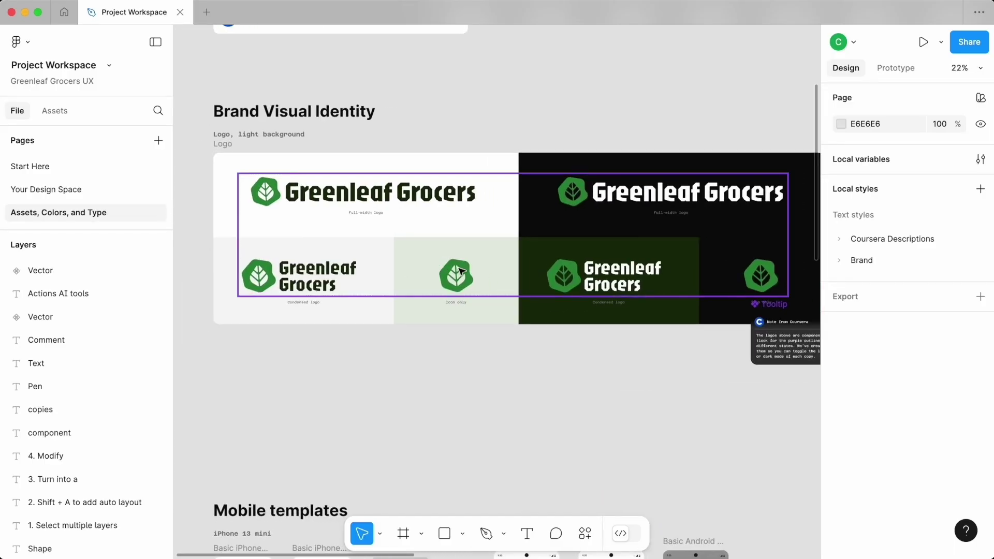
left_click(461, 272)
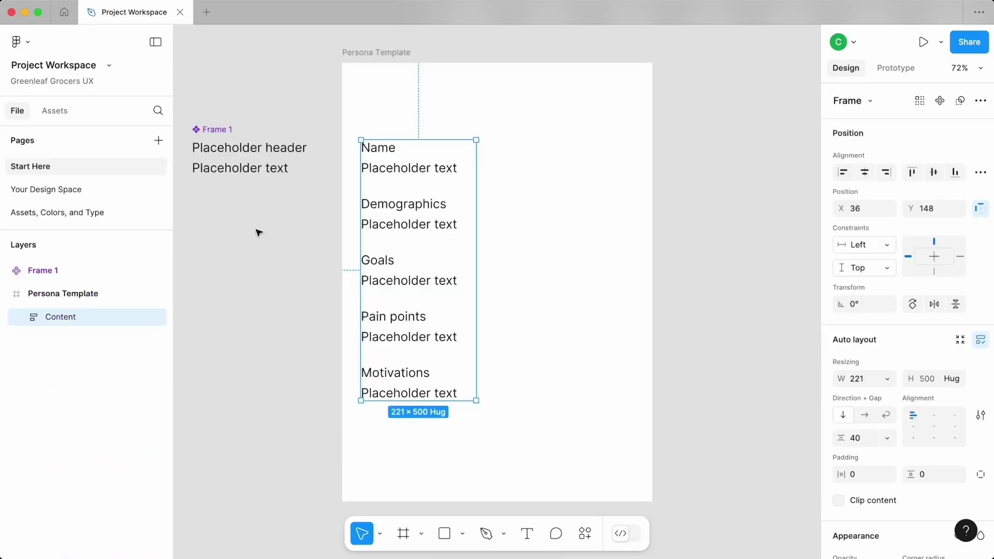
left_click(258, 231)
scroll(403, 173, "up", 3)
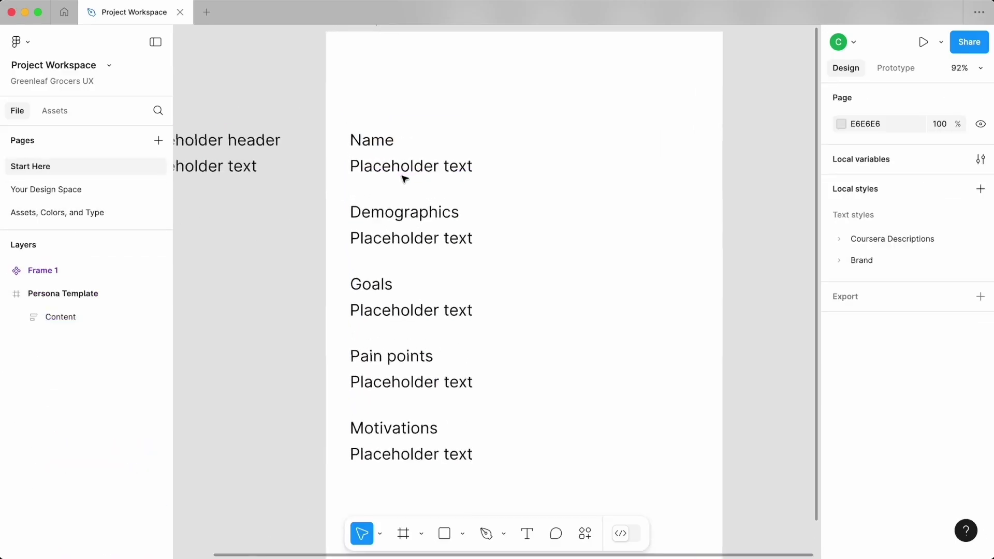
key("super+v")
Step: Shrink the logo to about 61×60 and place it in the template's top-right corner
left_click_drag(569, 224, 482, 311)
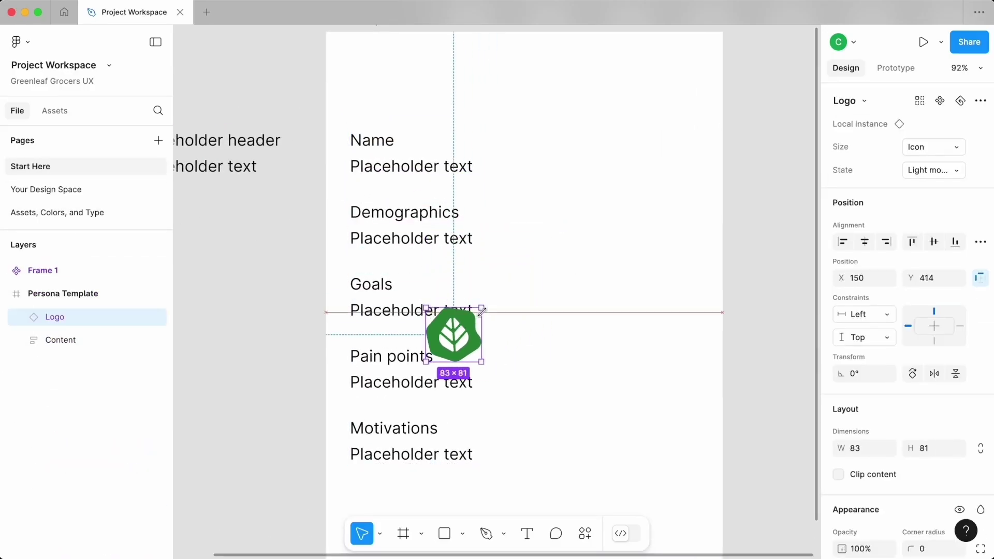
scroll(577, 333, "up", 2)
left_click_drag(459, 371, 723, 117)
left_click_drag(652, 148, 667, 134)
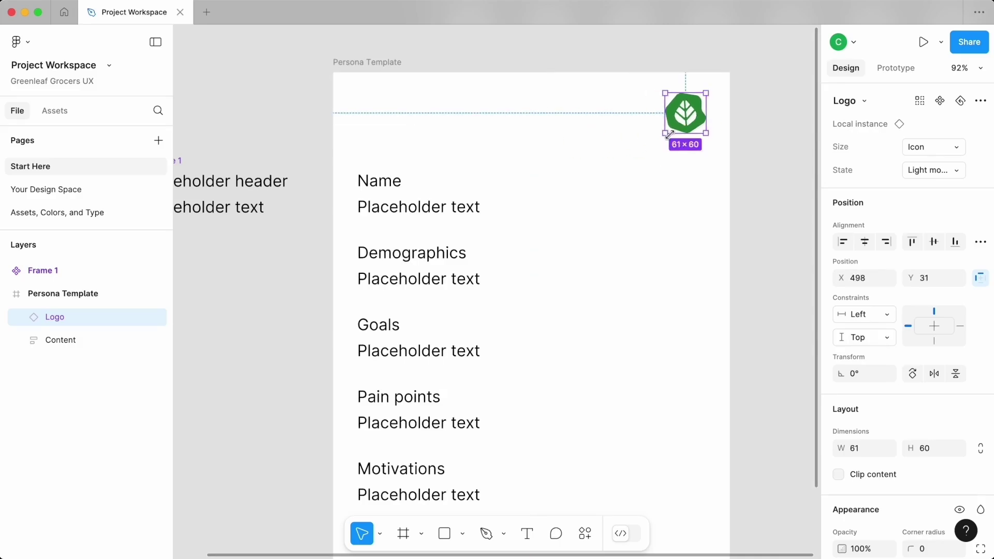
left_click(679, 179)
scroll(673, 178, "left", 2)
scroll(674, 178, "down", 1)
left_click(346, 163)
Step: Make the placeholder header bold and apply the Brand/Header M text style
key("super+b")
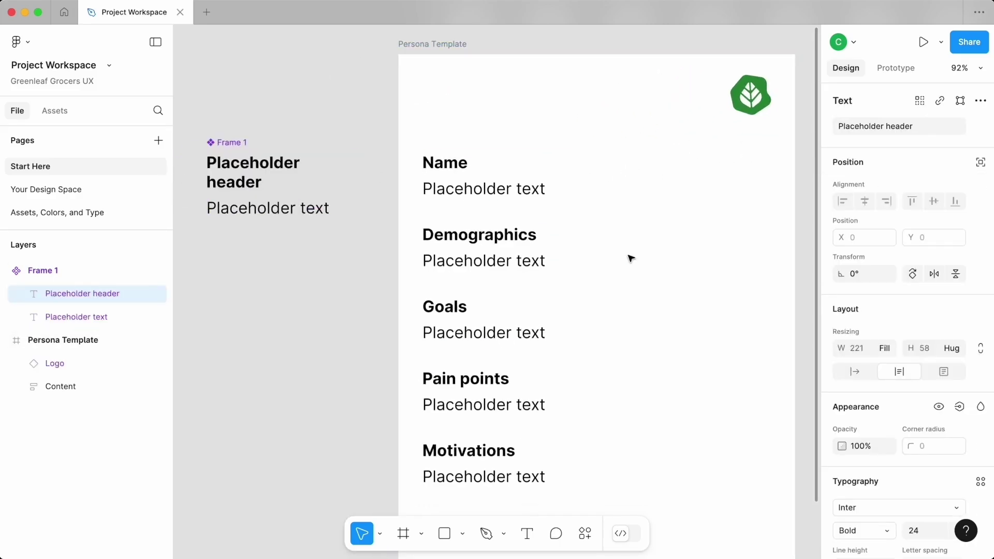
scroll(934, 405, "down", 3)
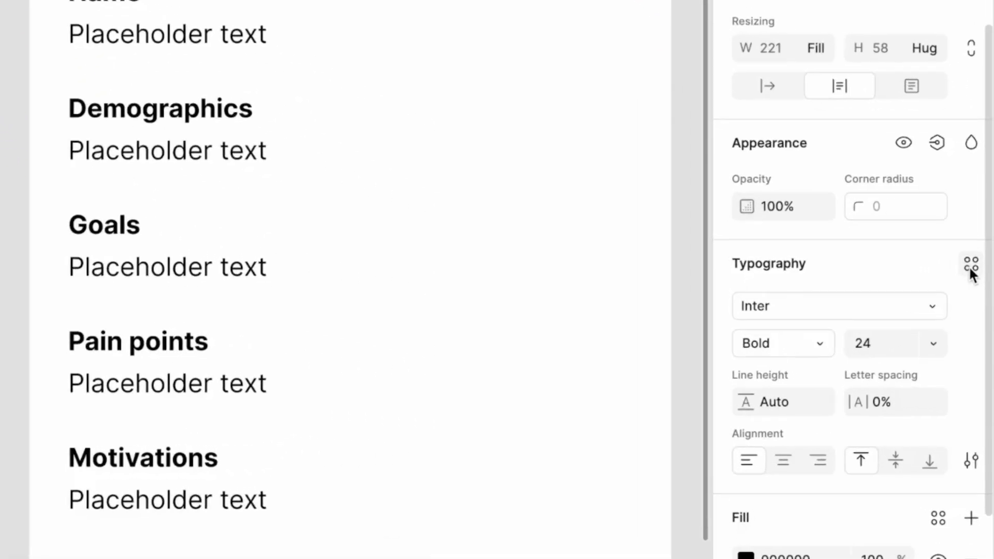
left_click(970, 267)
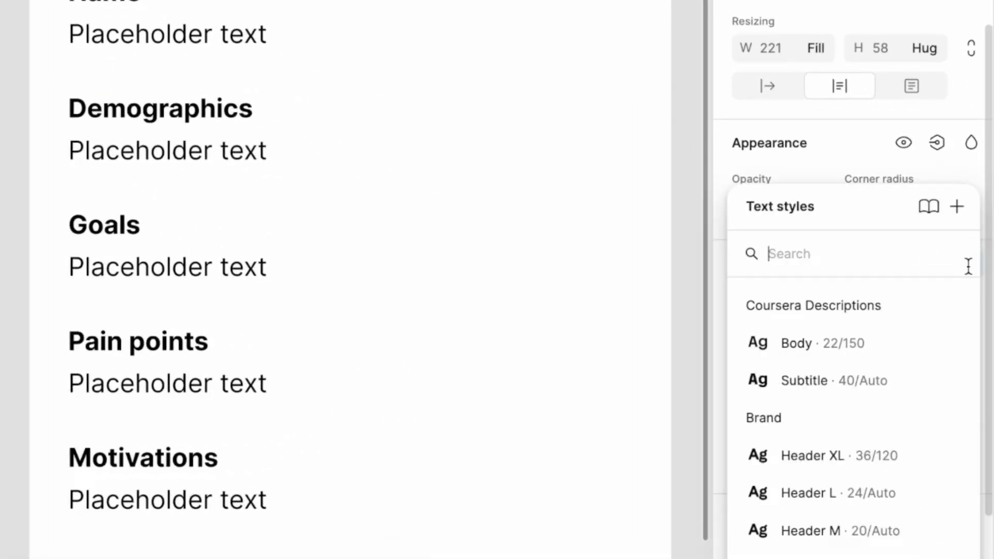
scroll(864, 407, "down", 2)
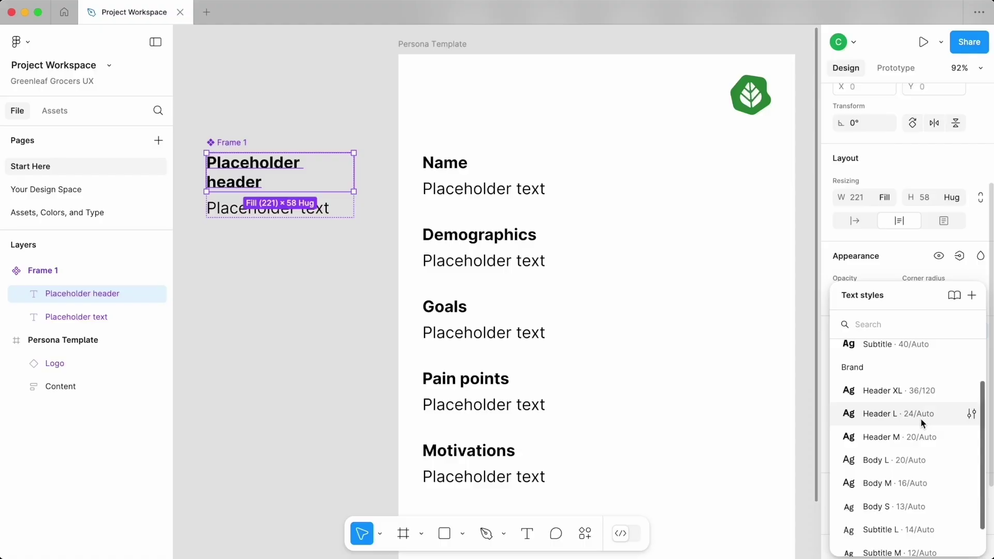
left_click(905, 437)
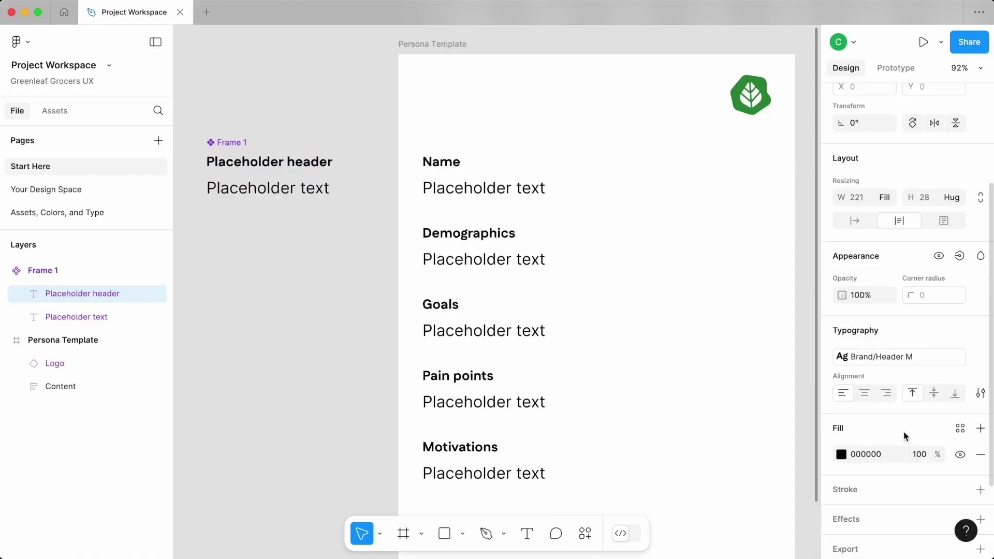
Step: Apply the Brand/Body L text style to the placeholder text line
left_click(328, 197)
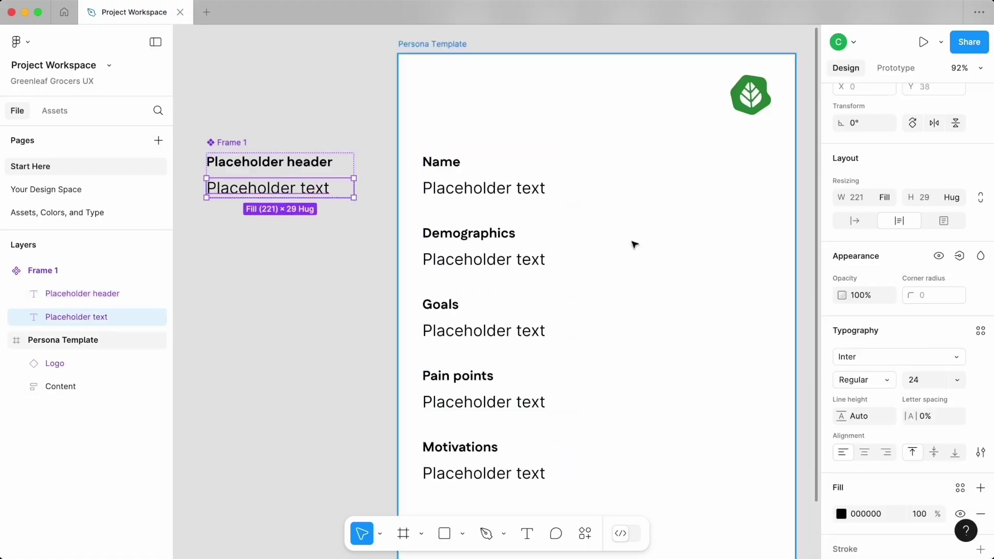
left_click(980, 334)
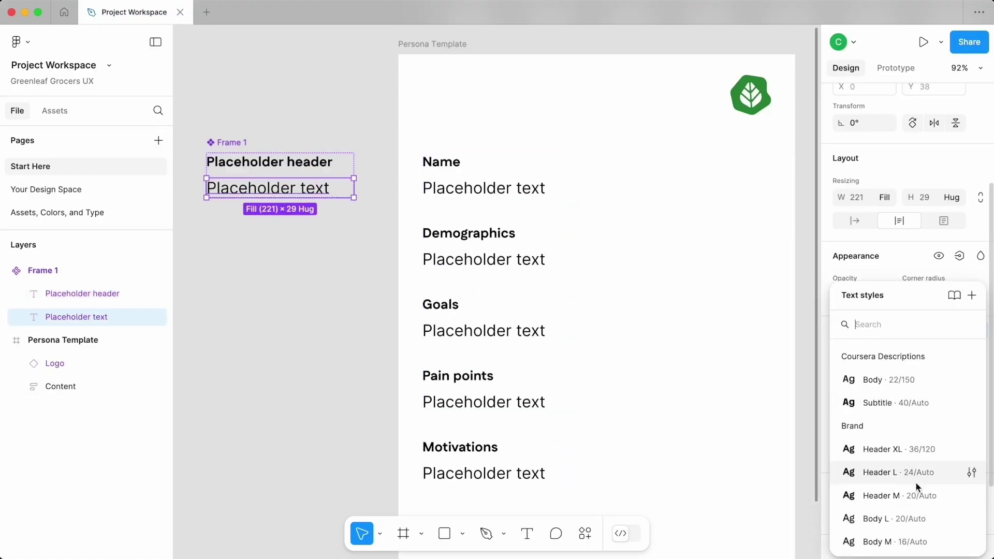
scroll(912, 487, "down", 1)
left_click(913, 506)
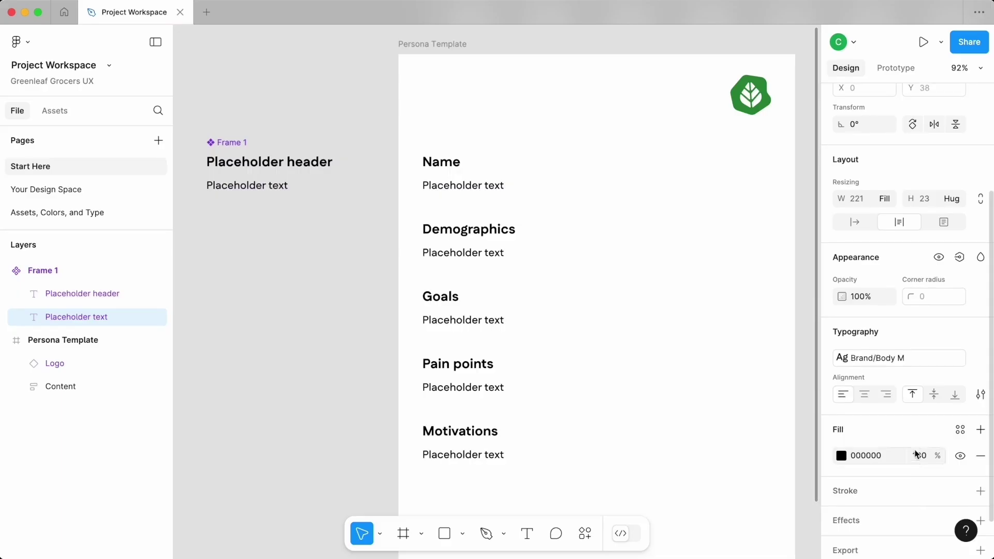
left_click(900, 364)
left_click(899, 423)
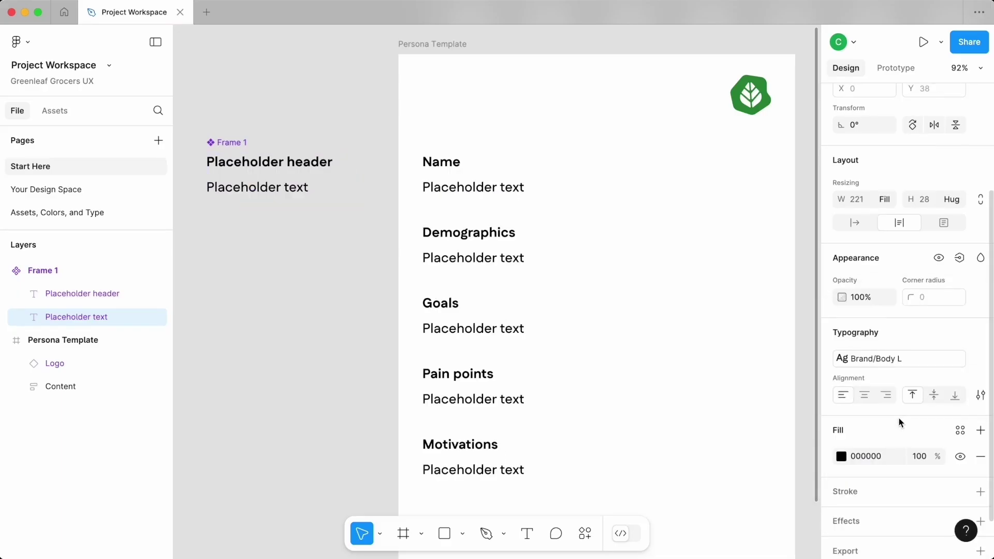
left_click(524, 215)
key("shift+1")
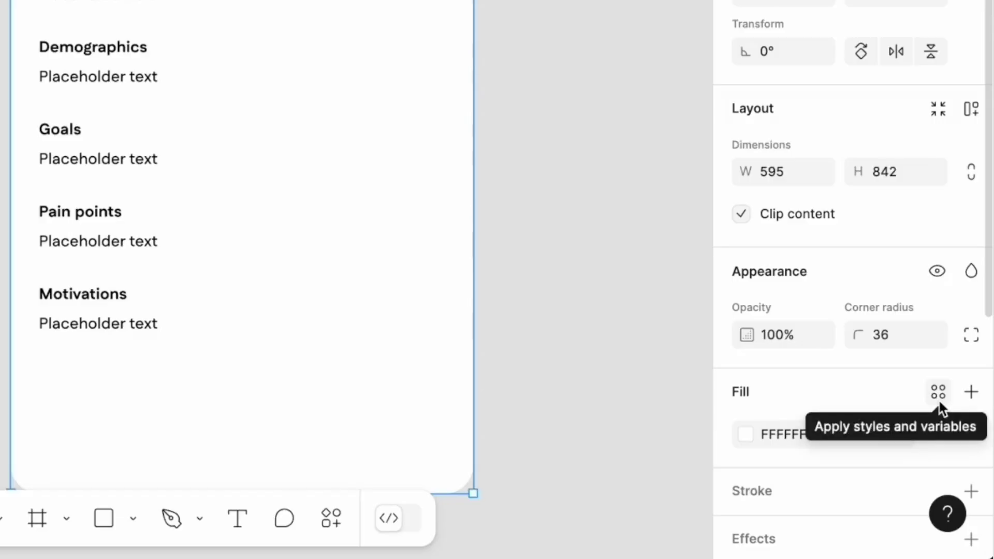
Step: Apply the Bright green fill style to the template, detach it, and lighten it to F0FDF2
left_click(940, 402)
left_click(640, 435)
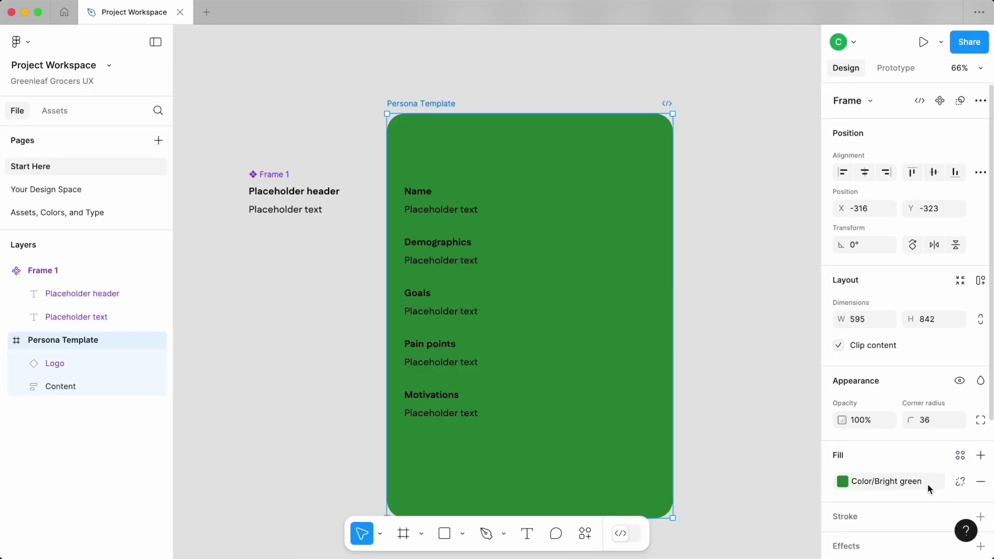
left_click(961, 483)
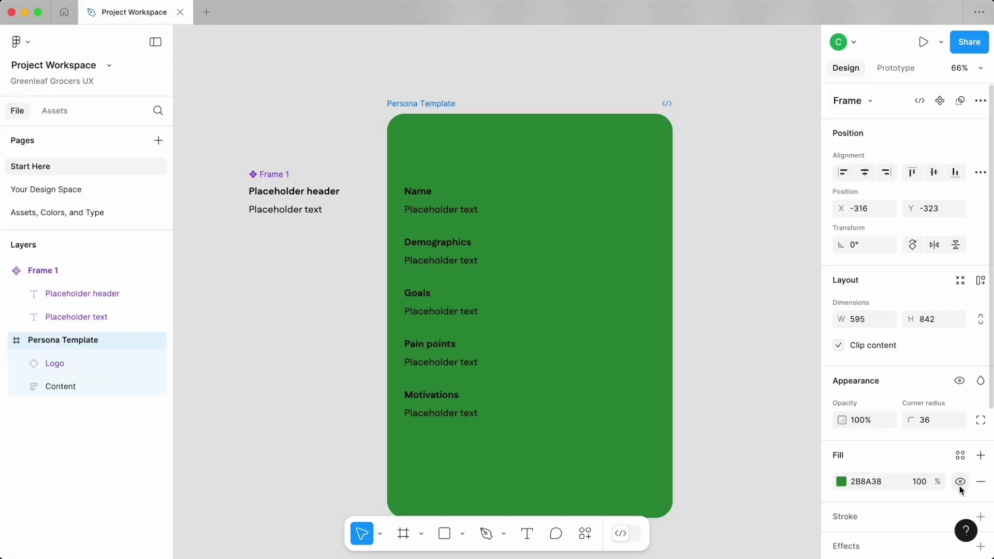
left_click(842, 483)
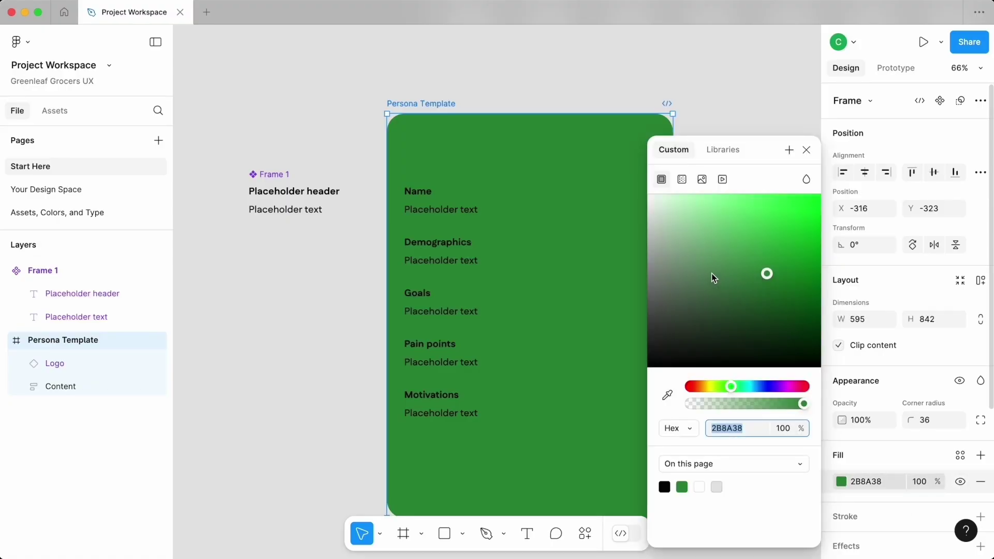
left_click_drag(712, 275, 656, 202)
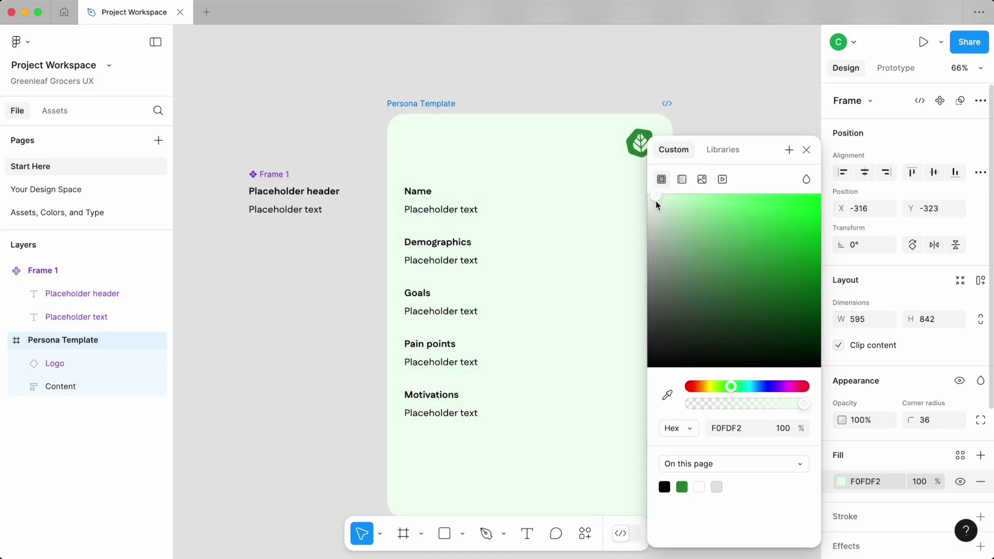
left_click(330, 241)
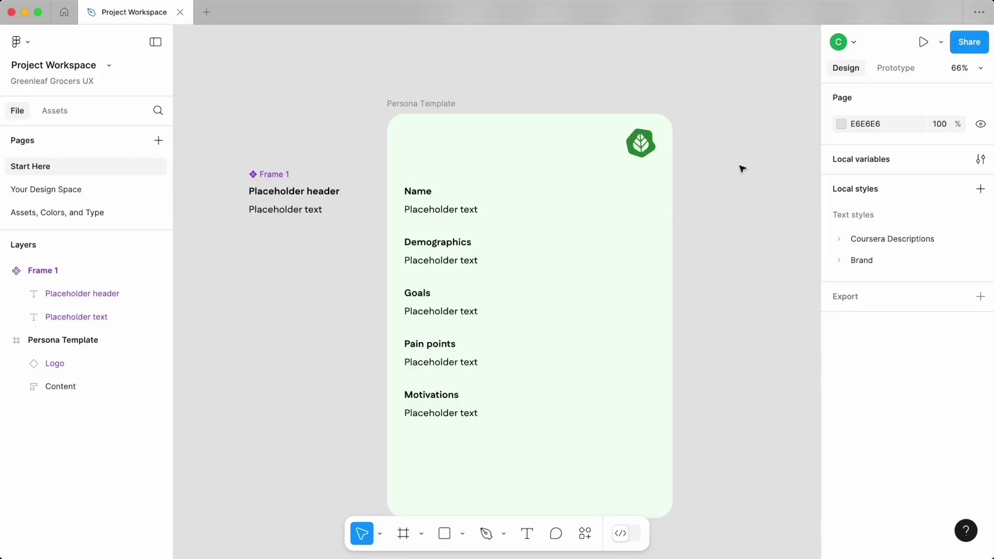
Step: Move the Content stack lower and draw a square photo frame at the template's top-left
left_click_drag(467, 198, 473, 284)
key("f")
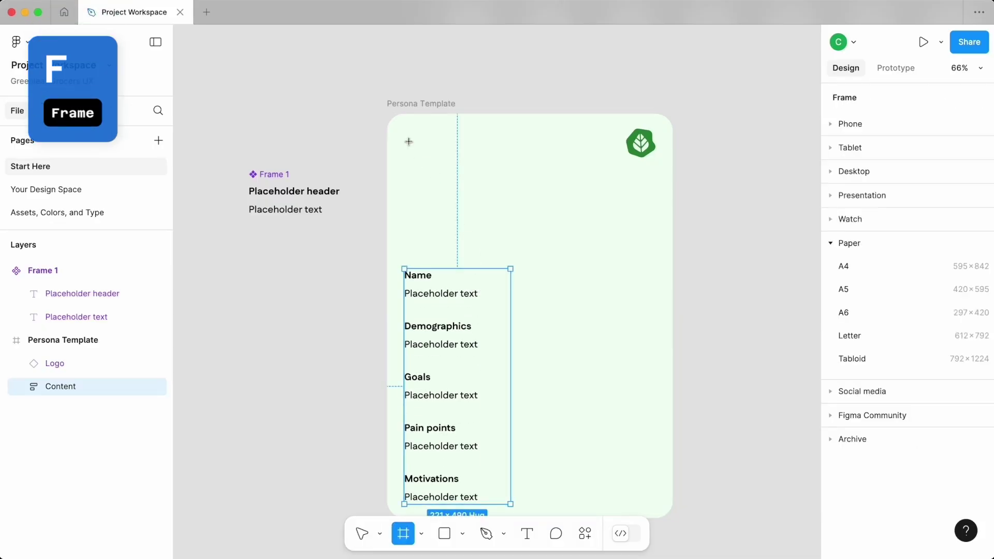
key("shift")
mouse_move(406, 131)
left_mouse_down()
mouse_move(474, 201)
mouse_move(486, 189)
left_mouse_up()
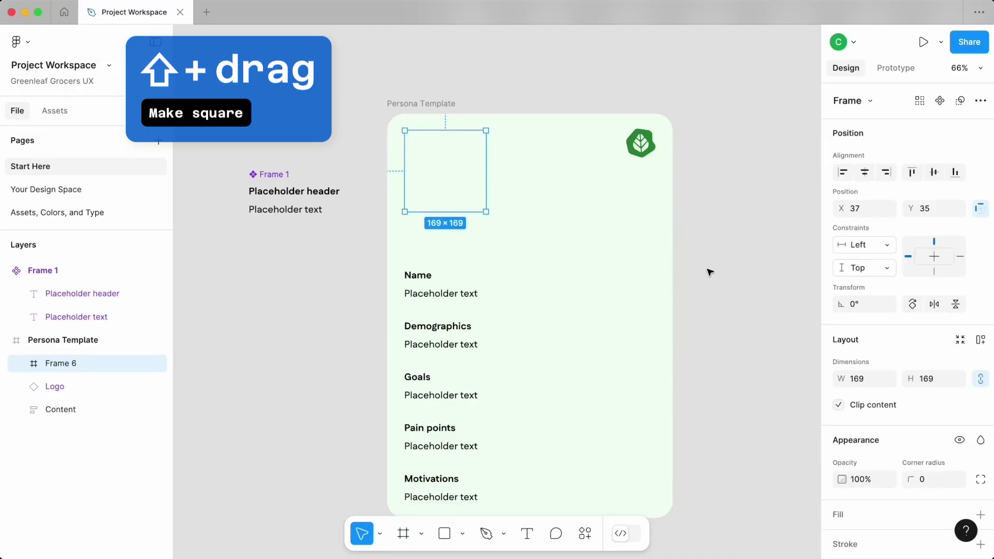
scroll(881, 337, "down", 2)
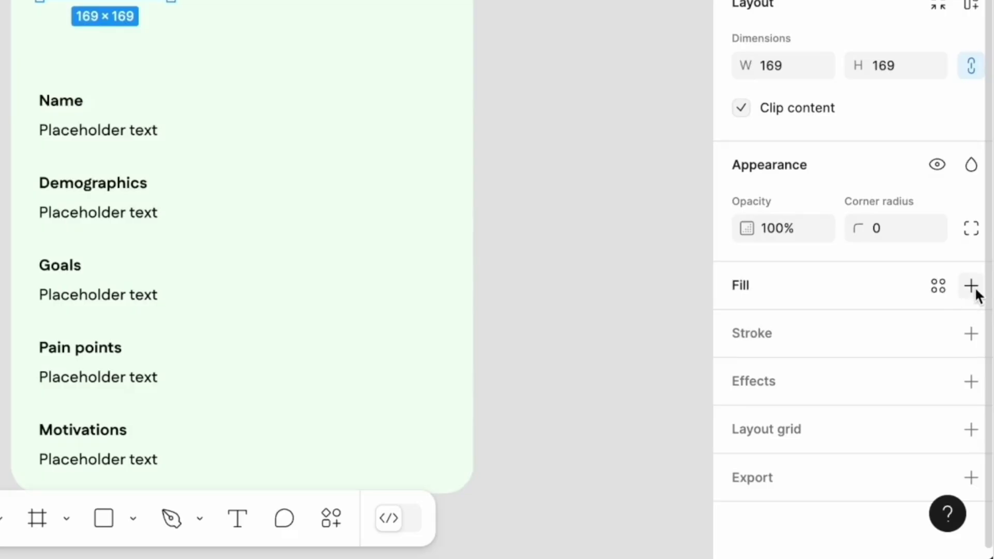
Step: Fill the square frame with the pexels-olly-774909.jpg portrait photo
left_click(972, 287)
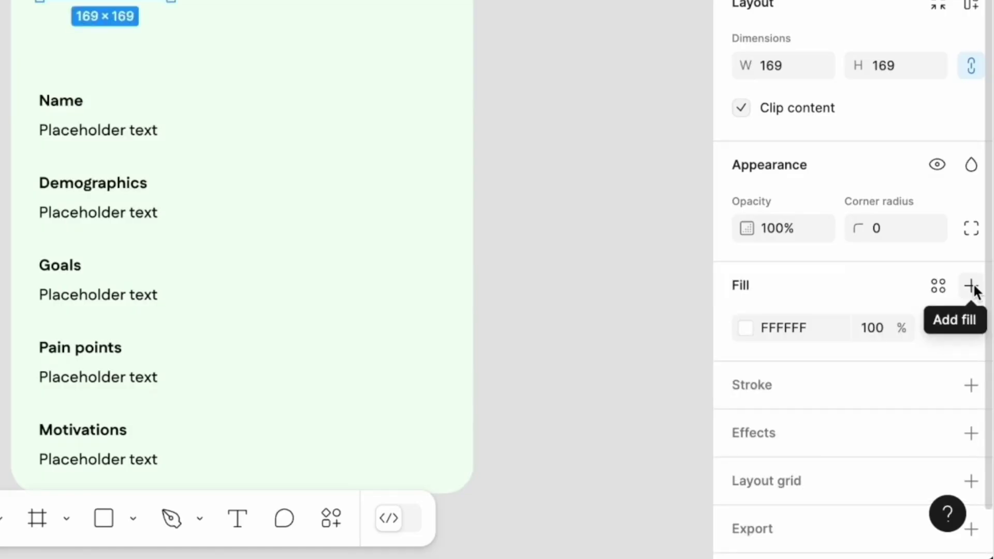
left_click(747, 327)
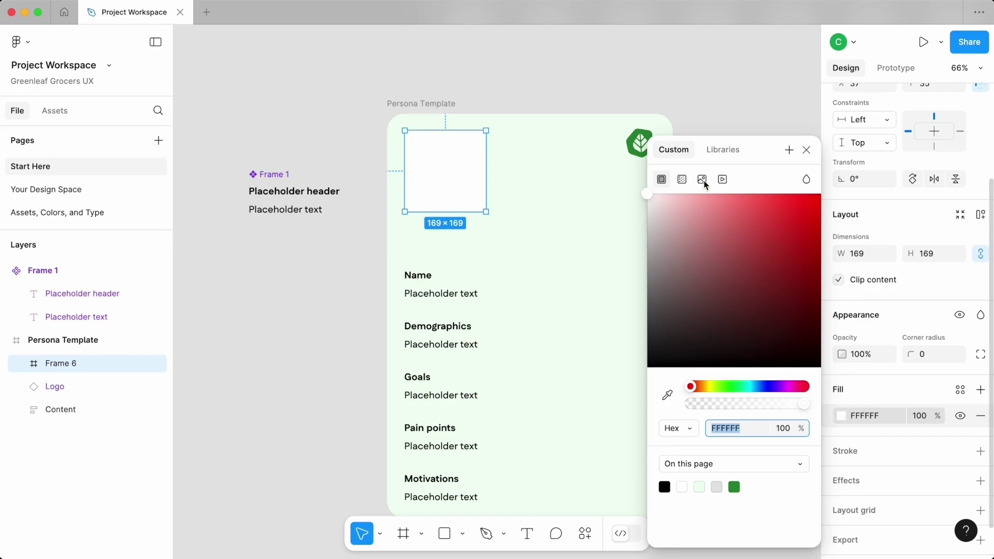
left_click(702, 180)
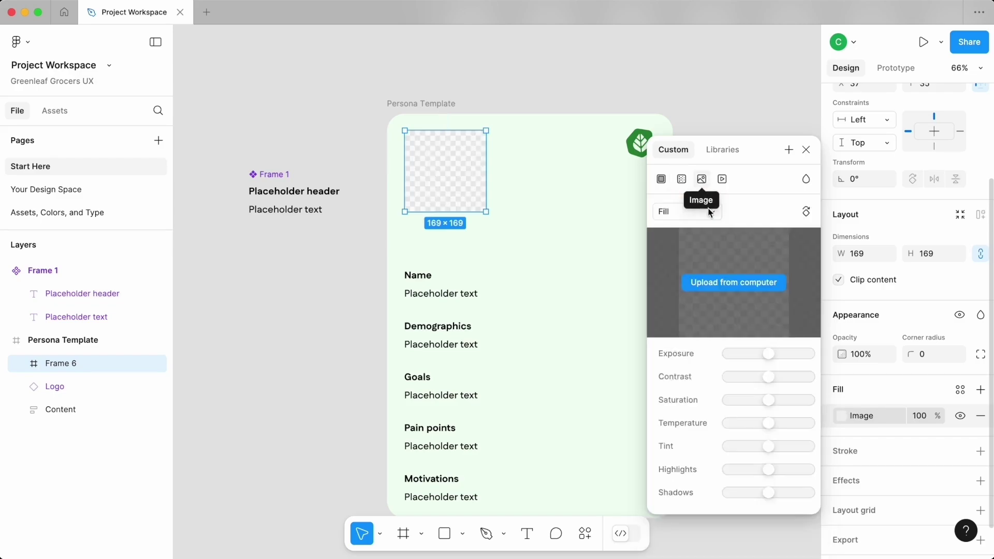
left_click(736, 282)
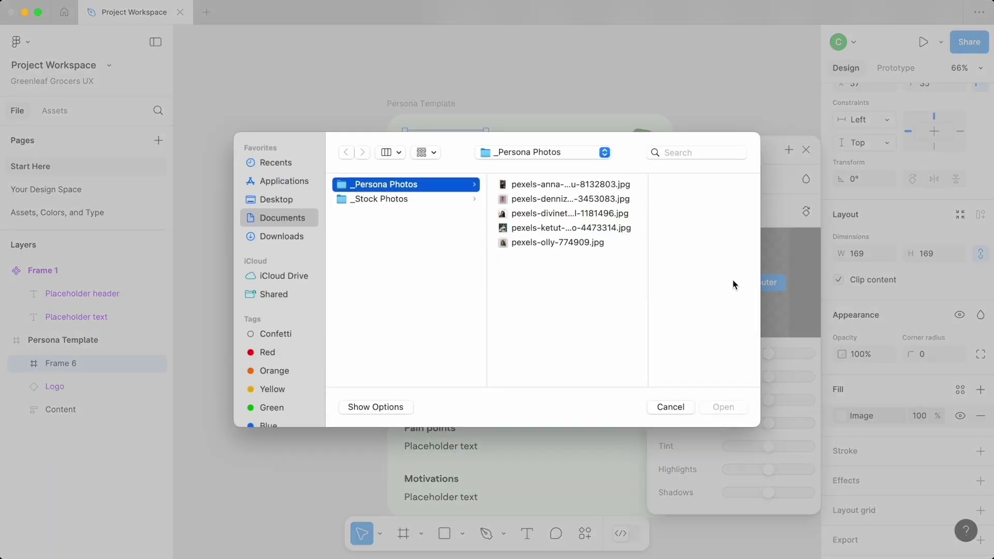
left_click(591, 247)
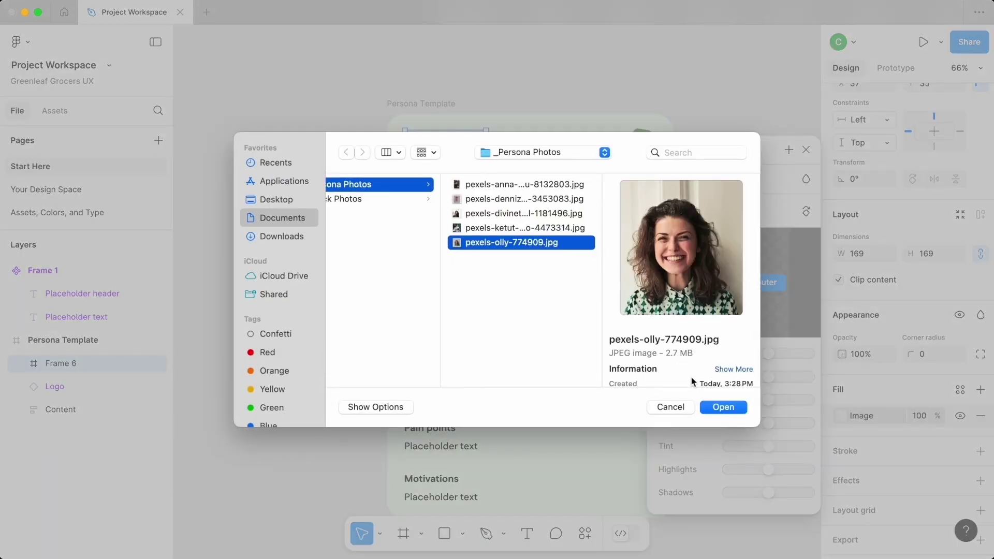
left_click(714, 407)
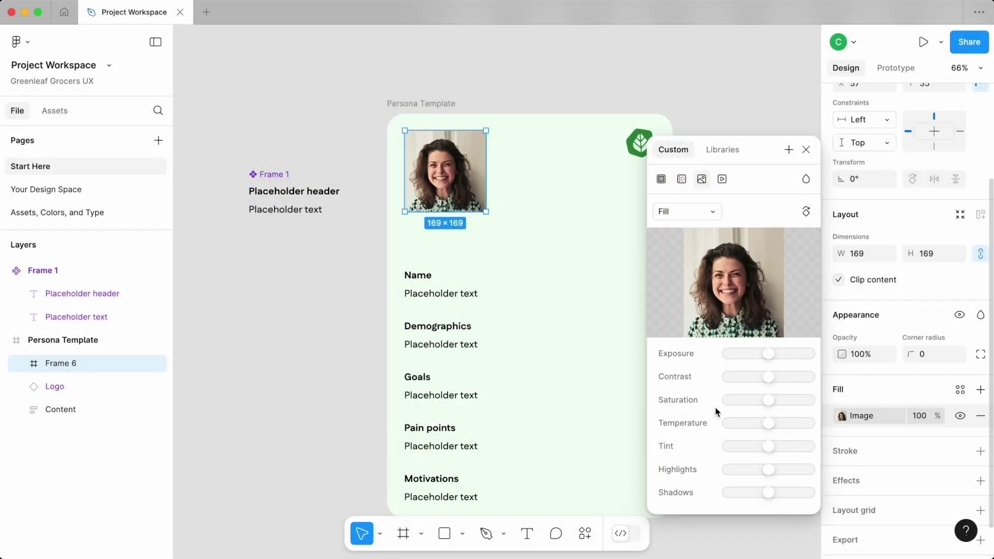
left_click(806, 151)
left_click(684, 265)
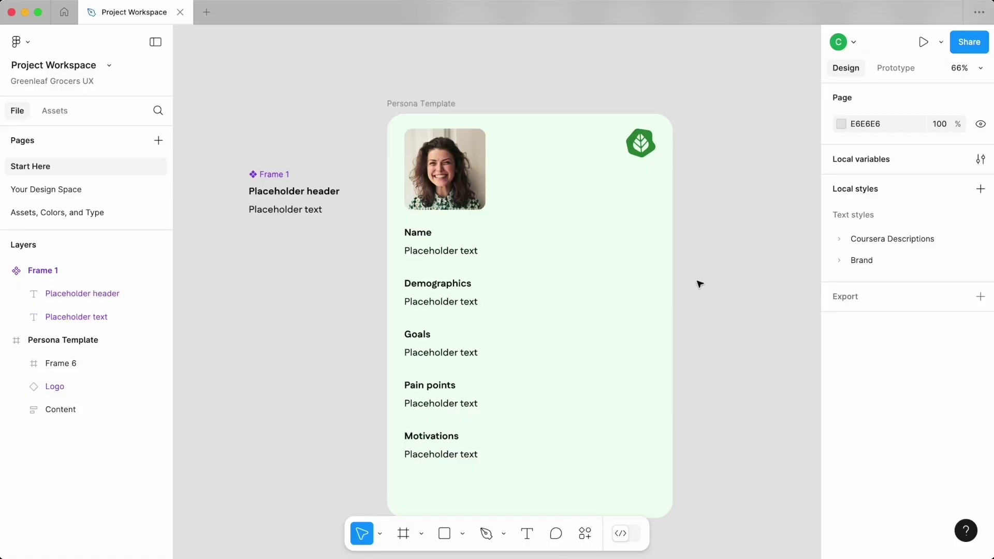
scroll(699, 281, "down", 3)
Step: Convert the Persona Template card into a component and drag out an instance copy beside it
left_click(486, 141)
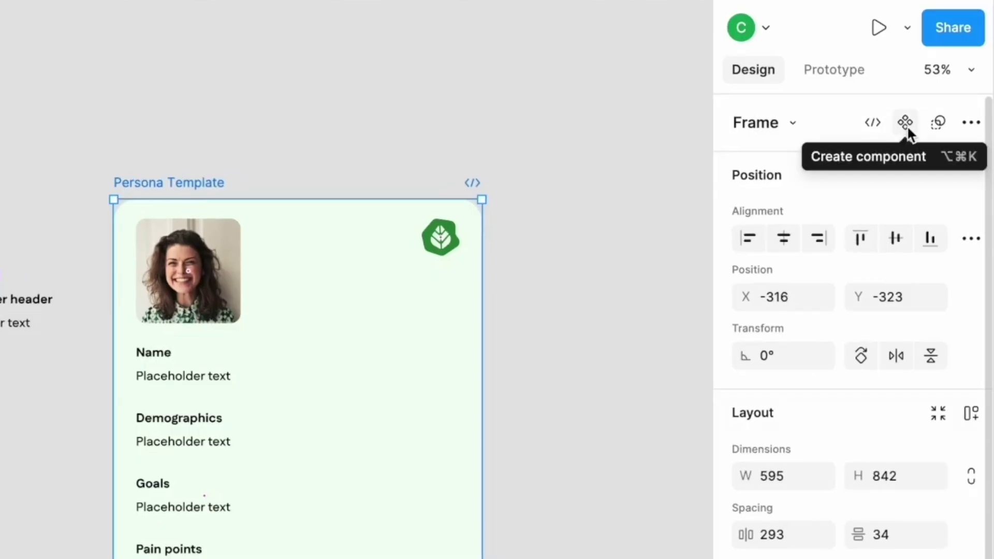
left_click(908, 126)
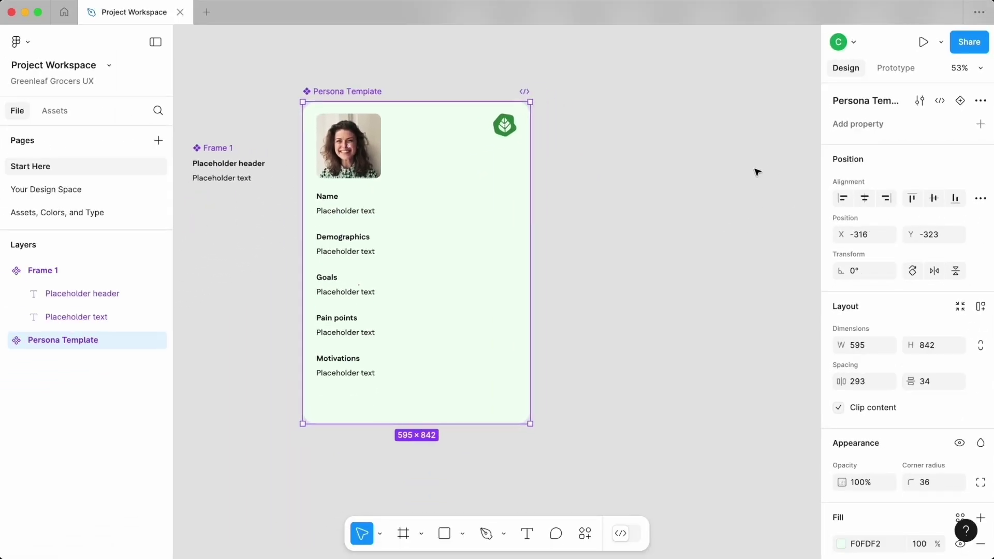
scroll(623, 225, "right", 3)
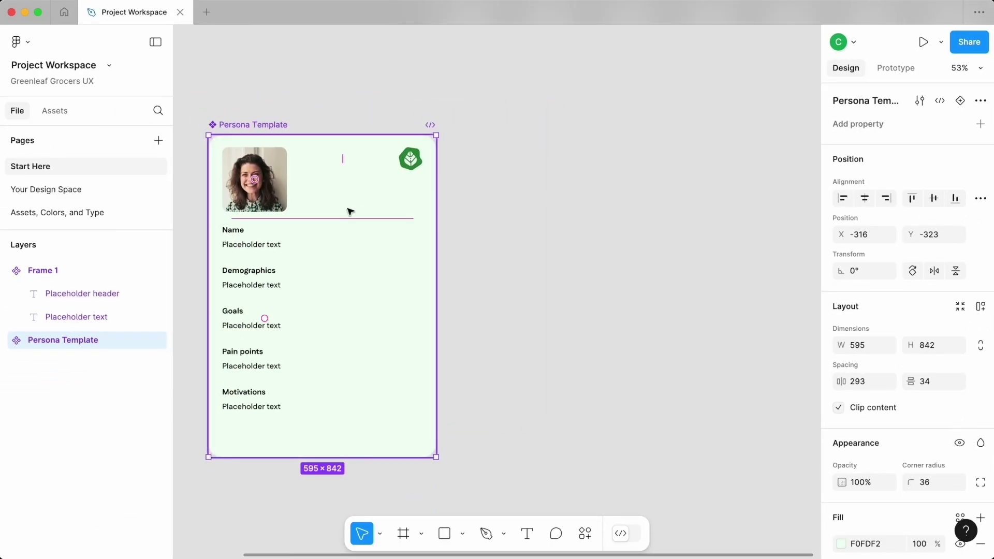
left_click_drag(349, 210, 751, 219)
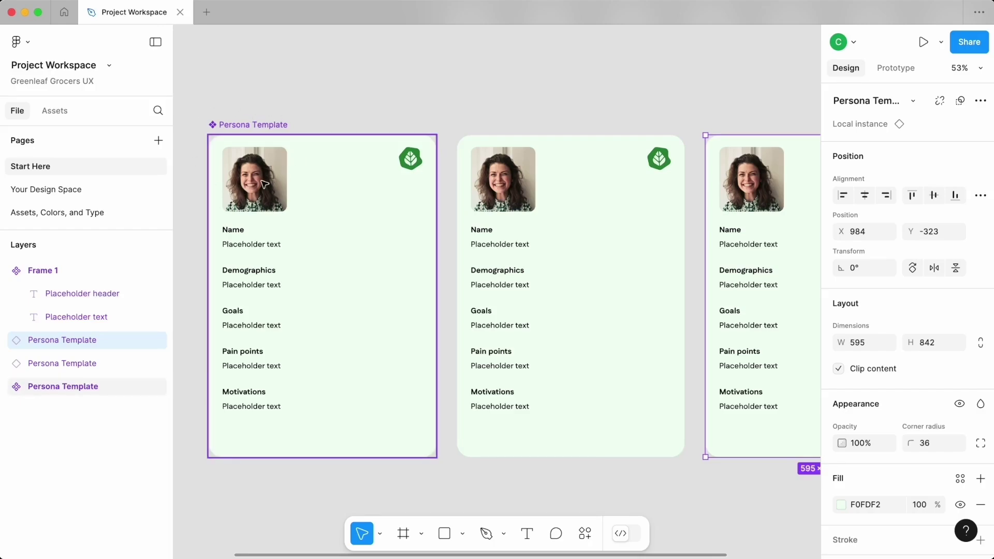
scroll(511, 238, "right", 5)
scroll(417, 98, "up", 2)
left_click(416, 98)
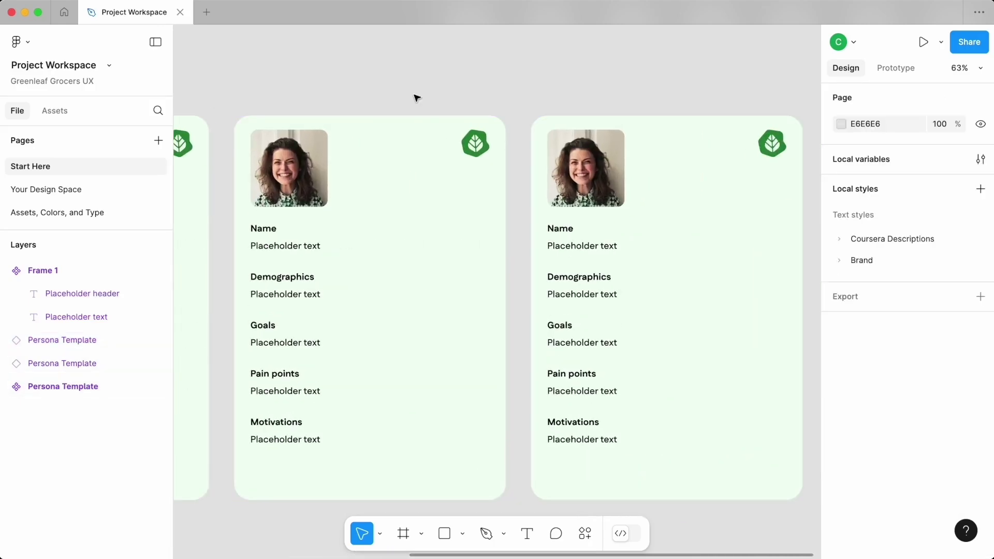
Step: Name the first persona card 'Eco-conscious Emma'
double_click(288, 246)
type("Eco-conscious Emma")
left_click(387, 250)
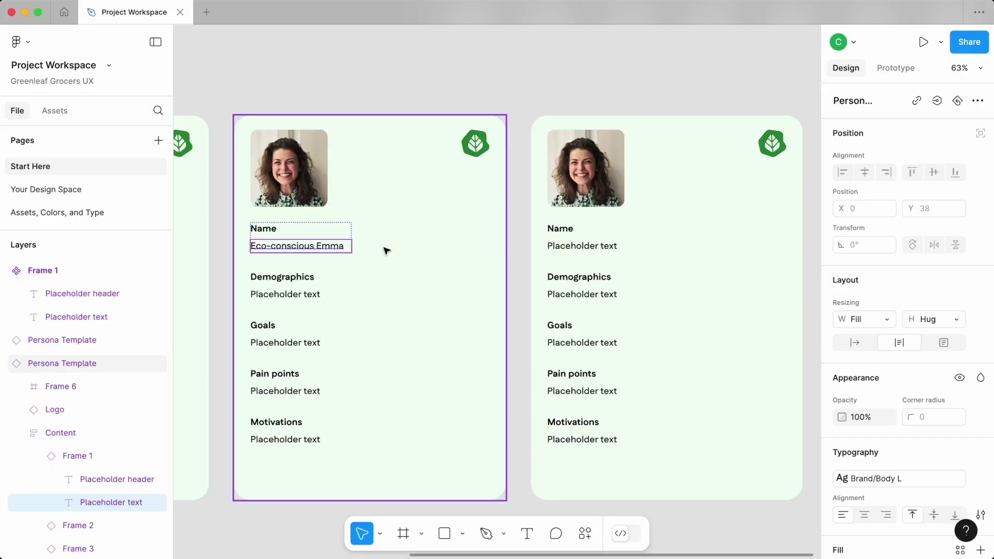
Step: Fill Emma's Demographics with 'Lives in the city, primarily biker. Currently working'
double_click(284, 295)
type("Lives in the city, primarily biker. Currently working")
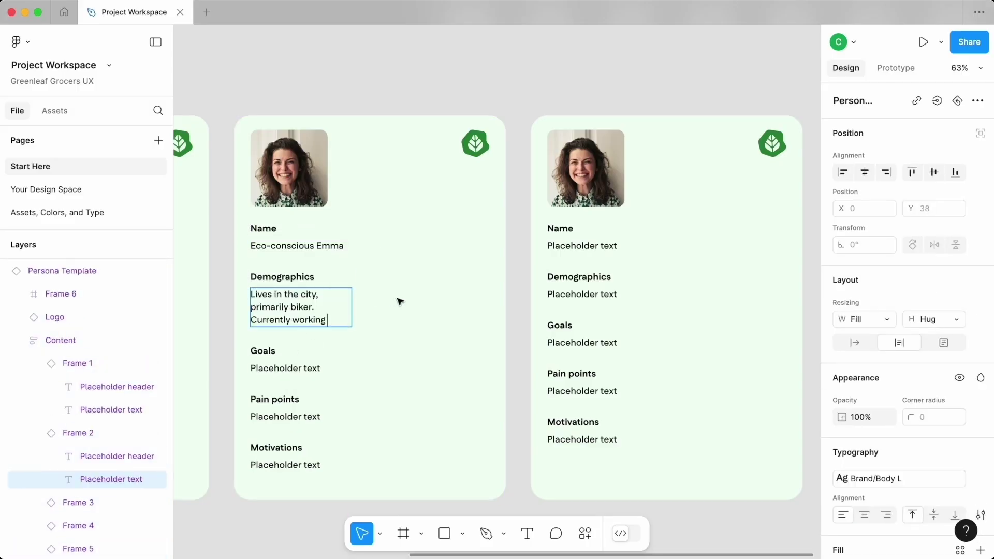
left_click(399, 299)
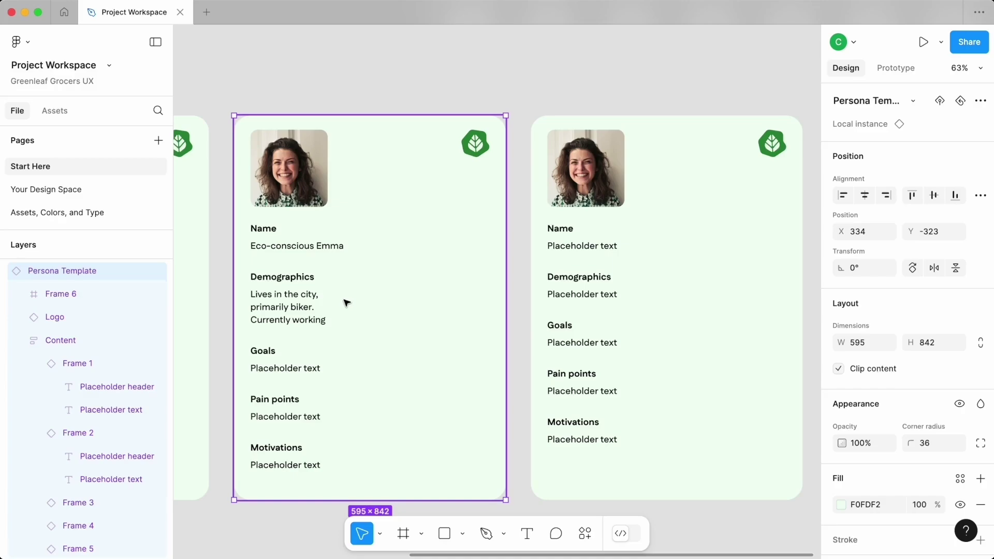
scroll(346, 303, "left", 6)
Step: Widen the template's Content frame to 523 across the card
left_click(324, 306)
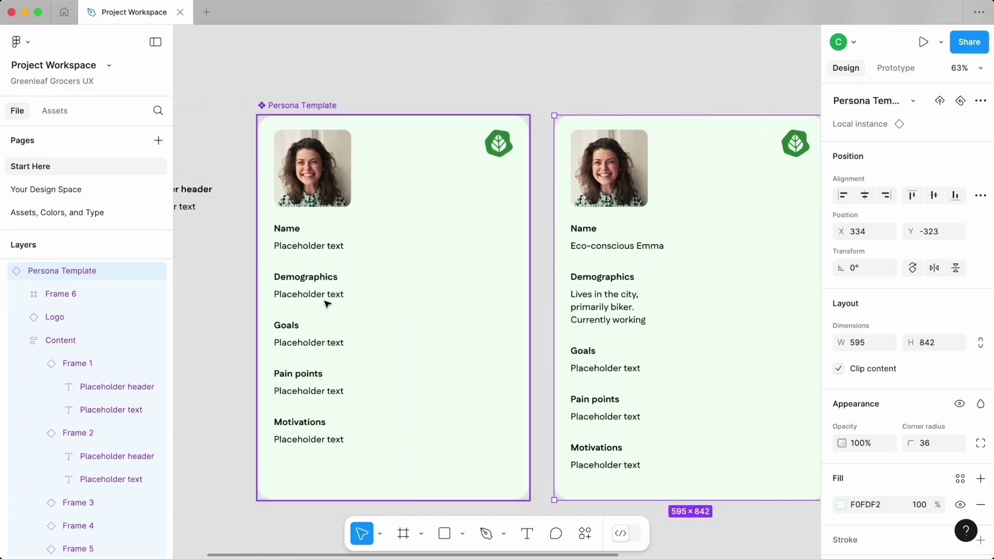
left_click(327, 293)
left_click_drag(379, 291, 514, 300)
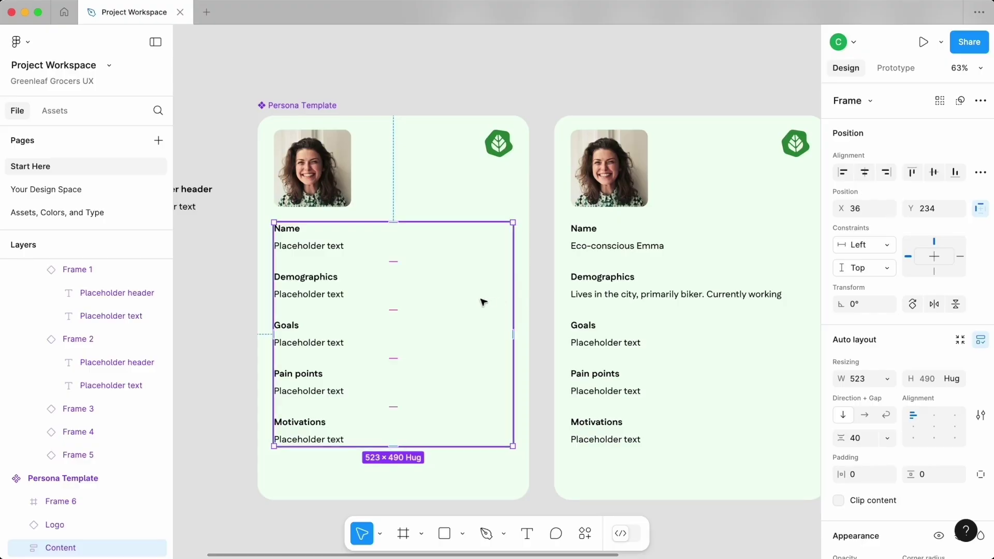
scroll(277, 229, "left", 3)
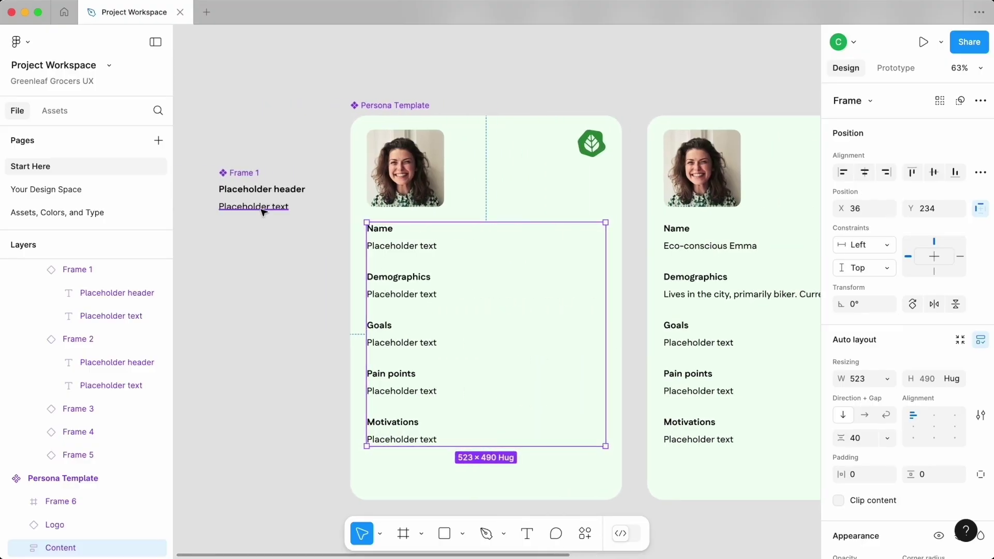
Step: Detach the Brand/Body L style from the placeholder body text and set it to 24 px
left_click(262, 207)
scroll(906, 456, "down", 3)
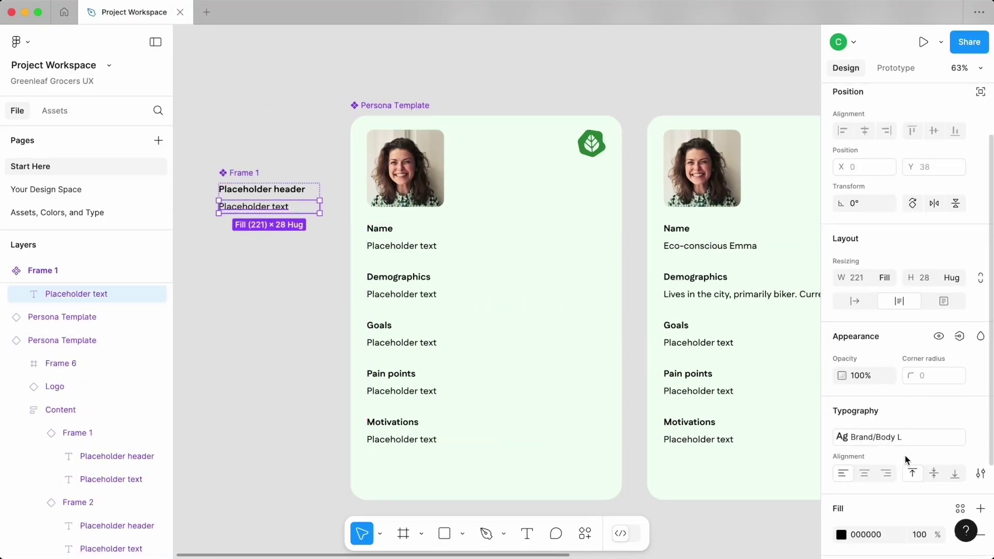
left_click(981, 426)
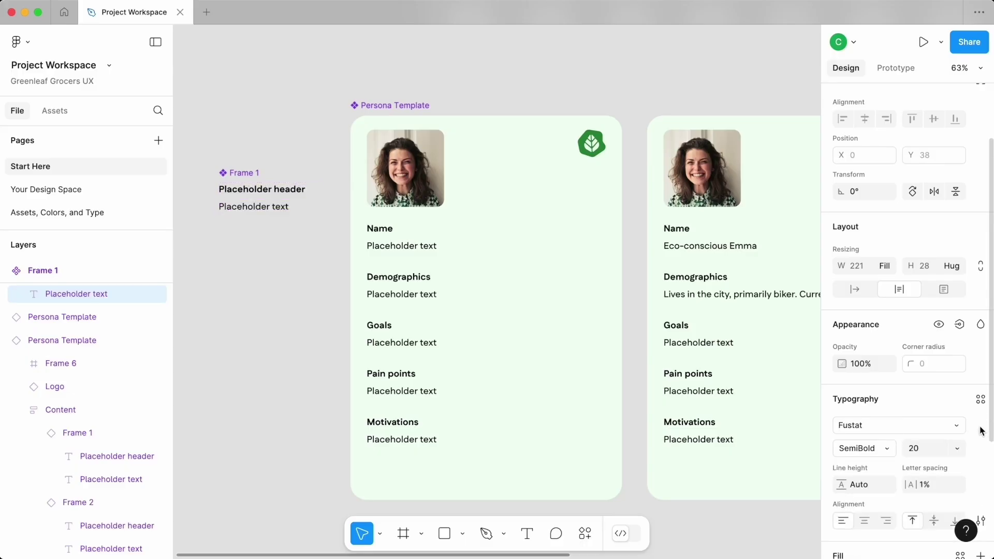
left_click(932, 448)
type("24")
key("Return")
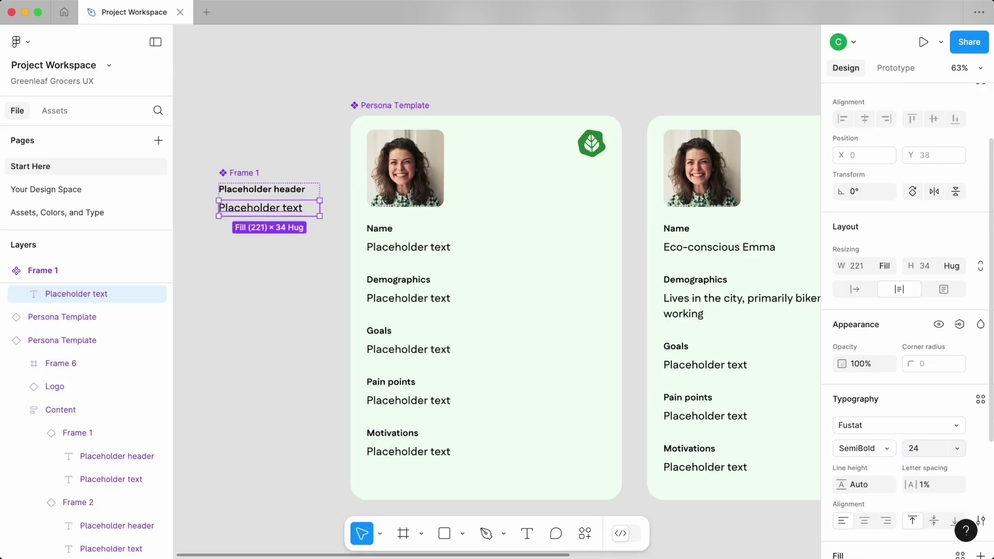
Step: Keep the Brand/Header M style on the placeholder header text, then detach it
key("shift+Tab")
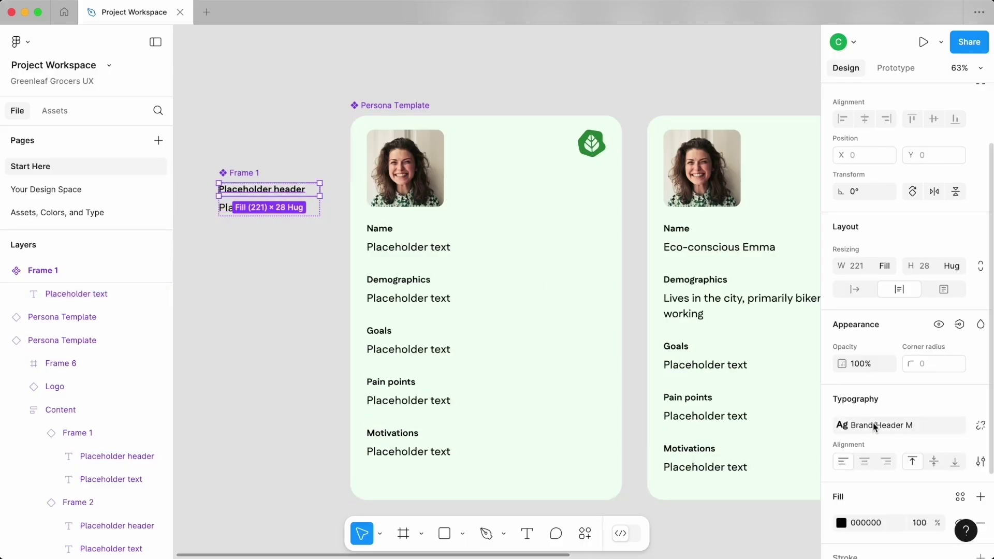
left_click(876, 425)
left_click(888, 438)
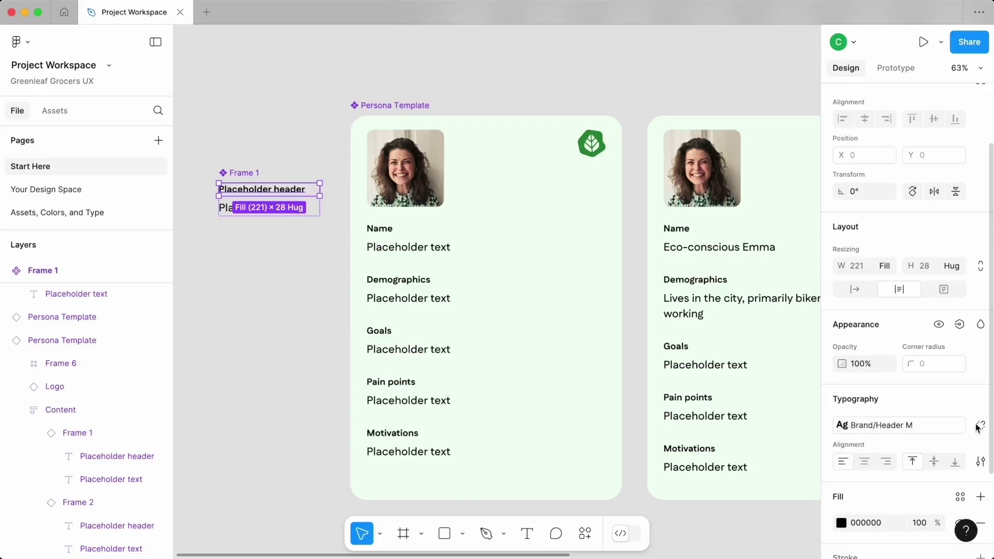
left_click(980, 425)
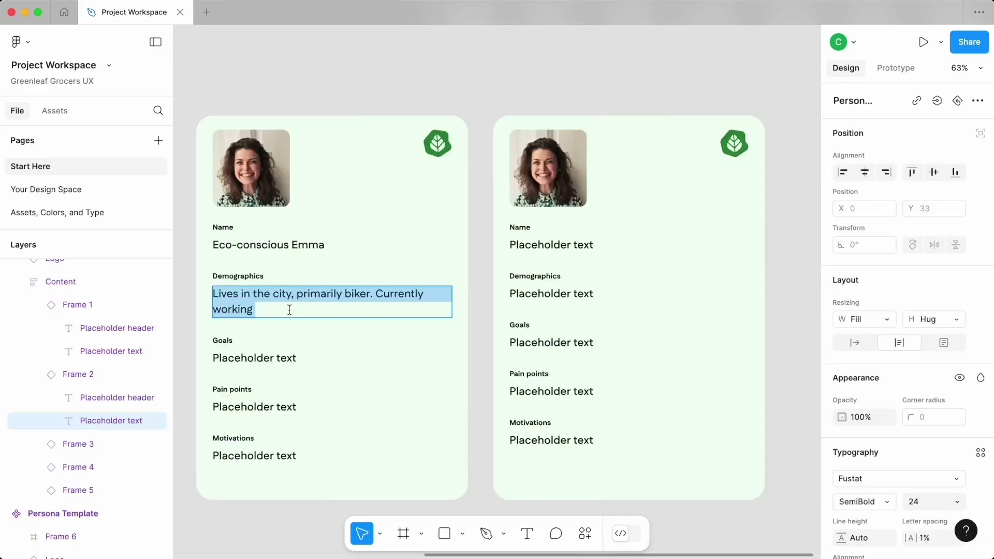
Step: Complete Emma's Demographics sentence and make her card taller to fit
type("Lives in the city, primarily biker. Currently working as a non-profit chief of staff. Eats vegetarian on the weekdays, and eats meat on the weekends.")
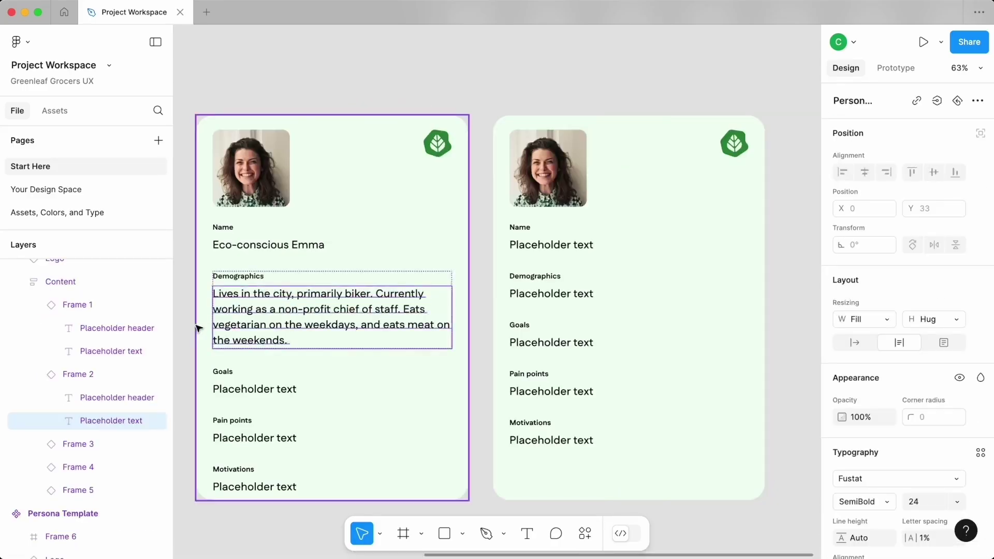
left_click(223, 326)
scroll(318, 324, "down", 3)
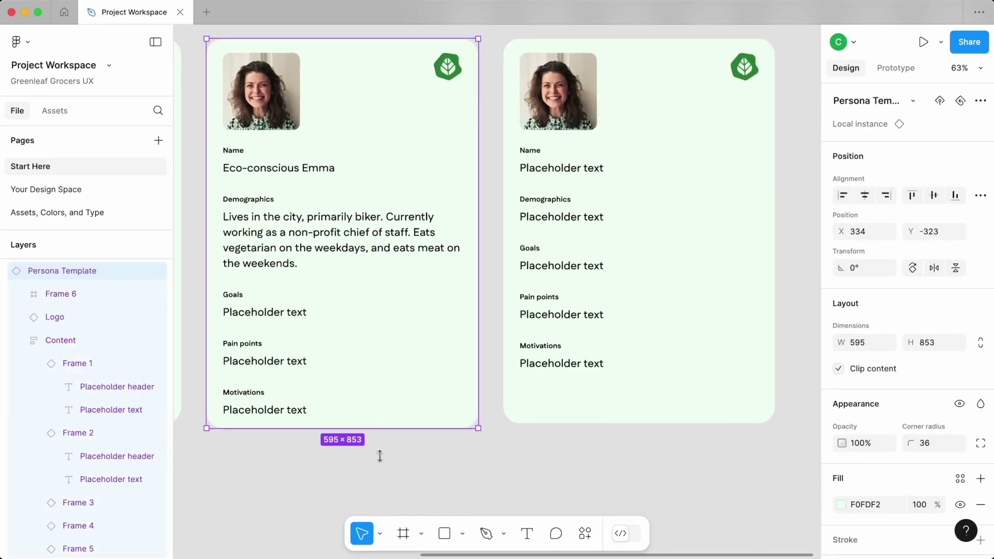
left_click_drag(377, 424, 380, 513)
left_click(597, 492)
Step: Fill Emma's Goals, Pain points and Motivations with the planet-impact, mobile-website and healthy-eating texts
double_click(279, 320)
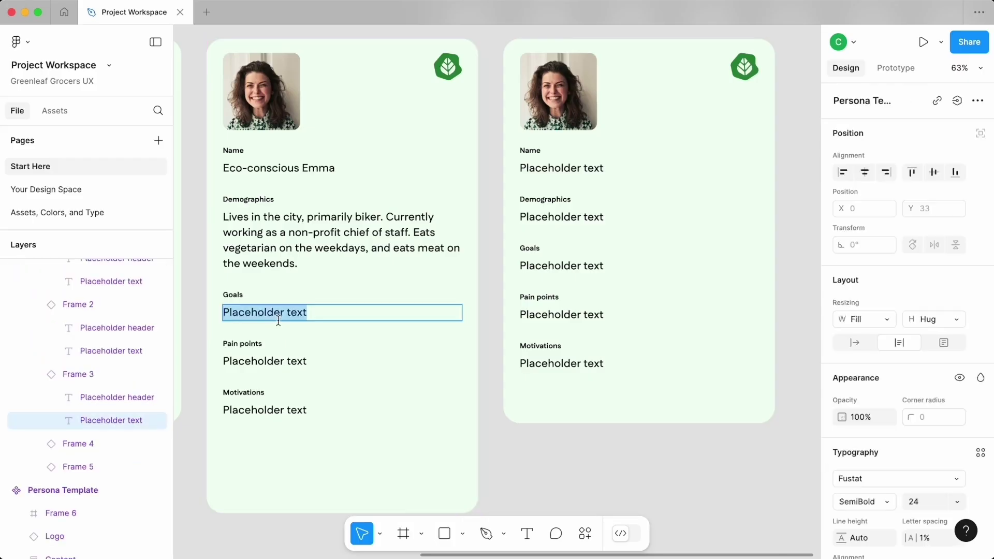
type("Better understanding of how her purchases impact the planet.")
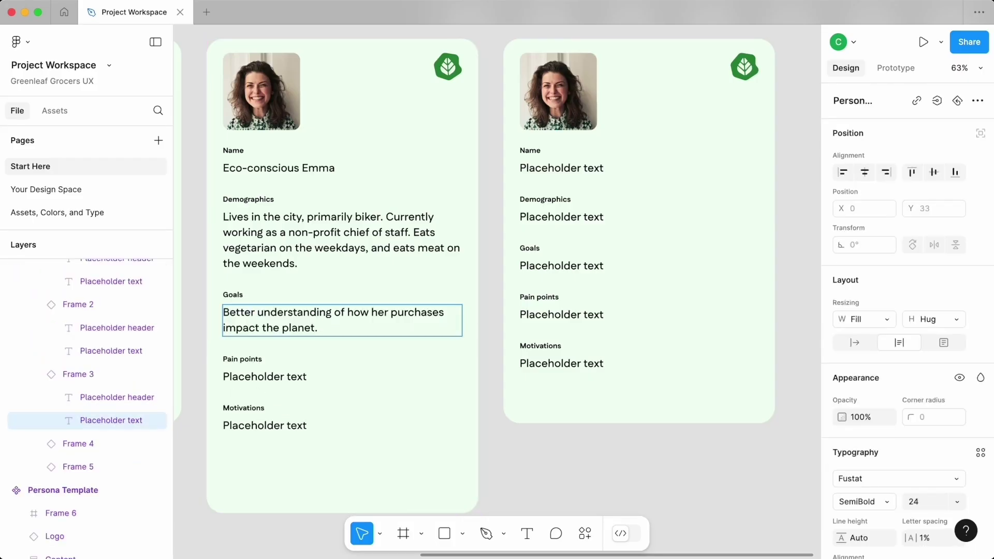
double_click(256, 378)
type("Can’t view the website on her mobile device, and can’t order in advance. In general, finds the website outdated and disconnected from the brand.")
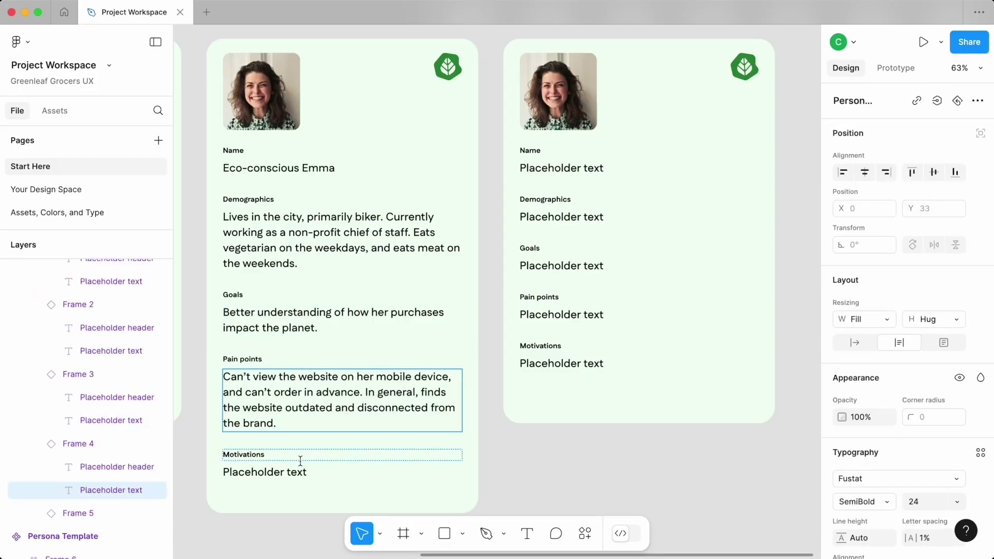
double_click(300, 469)
type("Healthy eating, conscious eating, but also making sure it’s balanced.")
left_click(658, 460)
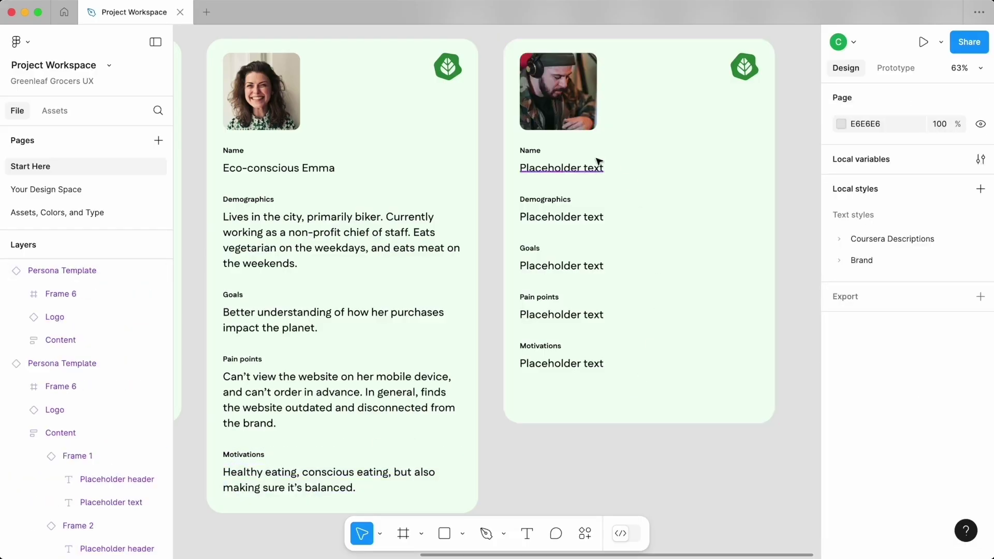
Step: Name the second card 'Convenience Carlos' and fill his Demographics, Goals and Pain points
double_click(549, 167)
type("Convenience Carlos")
double_click(557, 217)
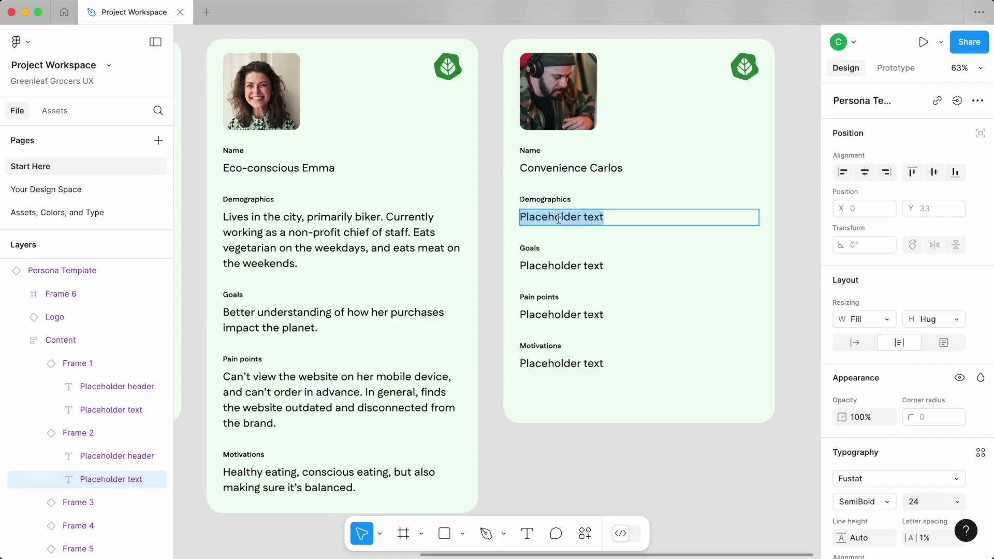
type("Late thirties, living in the city. Currently a music producer, and prioritizes convenience over most other qualities.")
double_click(554, 296)
type("Wants to eat healthy, but feels there’s a lot of friction.")
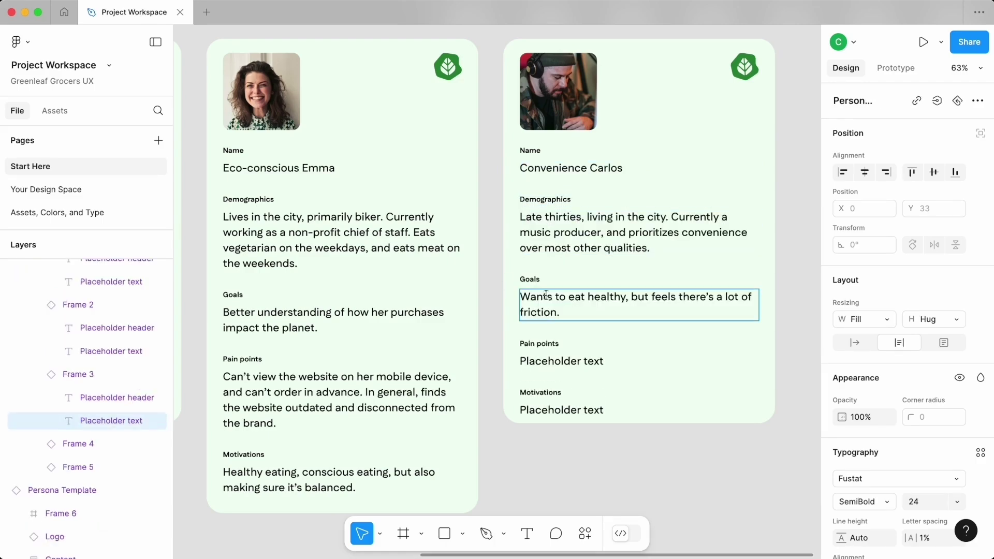
double_click(589, 362)
type("Time is limited, so they’ll grab items when they walk by but find the website too slow and difficult to navigate to use.")
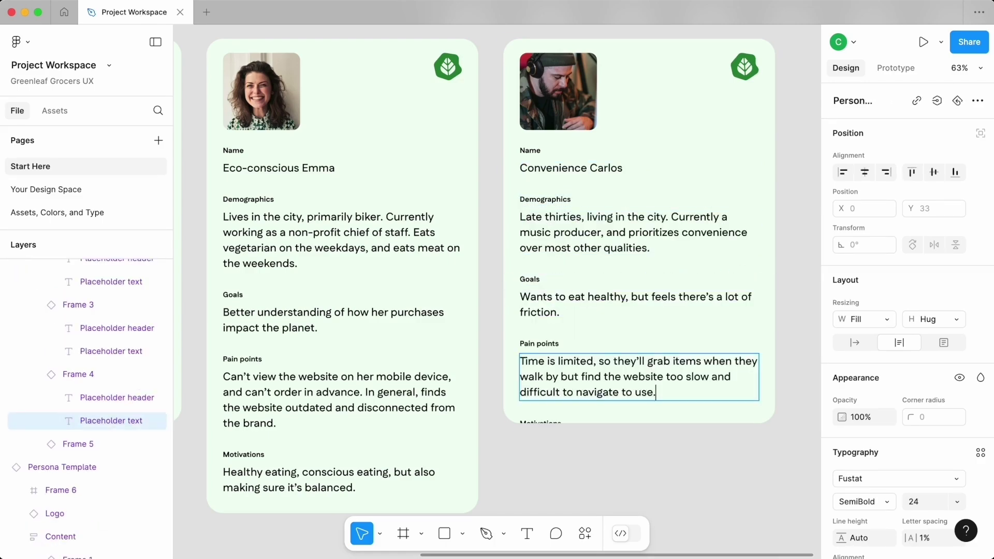
Step: Fill Carlos's Motivations with the purpose-driven brands sentence and resize his card to fit
left_click(769, 280)
left_click_drag(672, 440, 670, 515)
key("Escape")
double_click(645, 437)
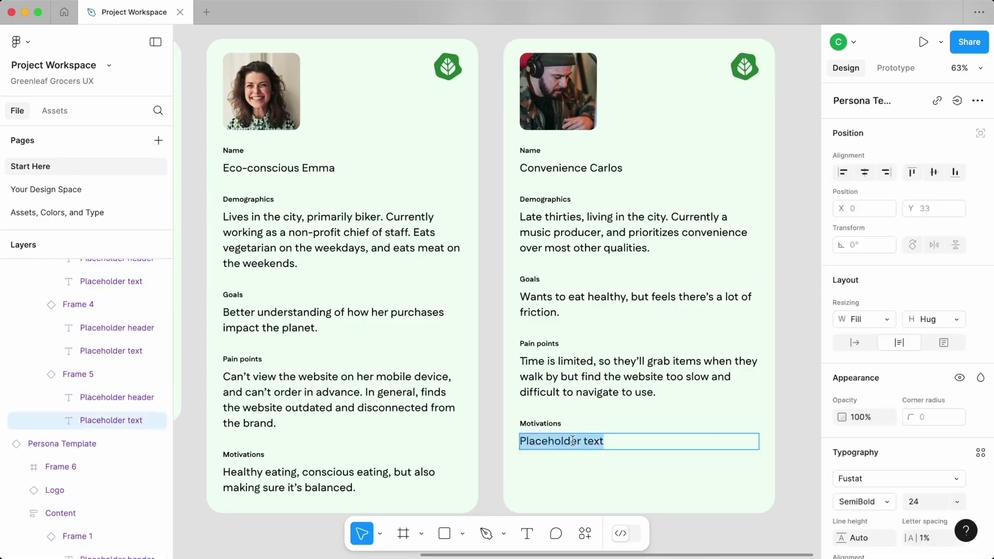
type("Convenience, but also cares that the brands he supports are modern, and purpose-driven.")
left_click(688, 512)
left_click_drag(689, 514, 687, 481)
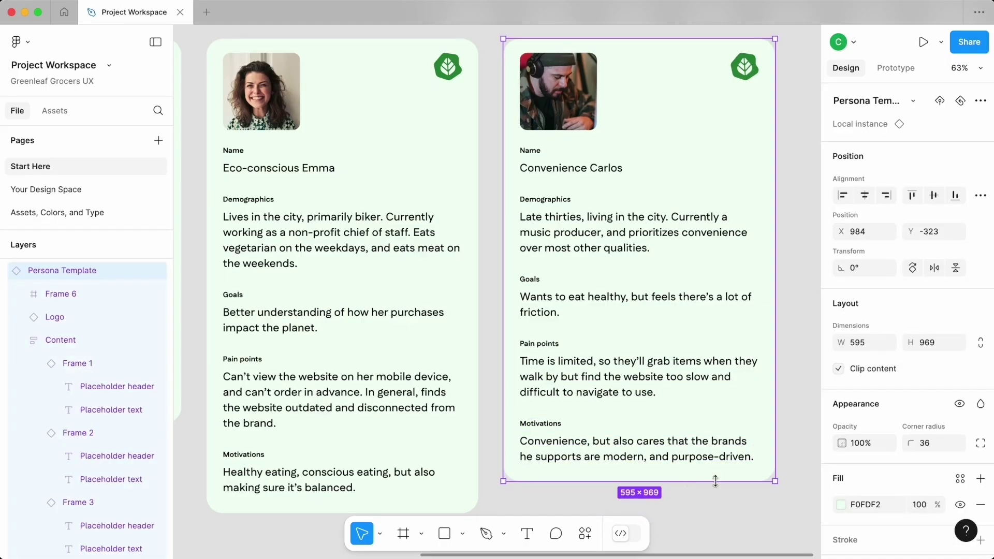
left_click(798, 452)
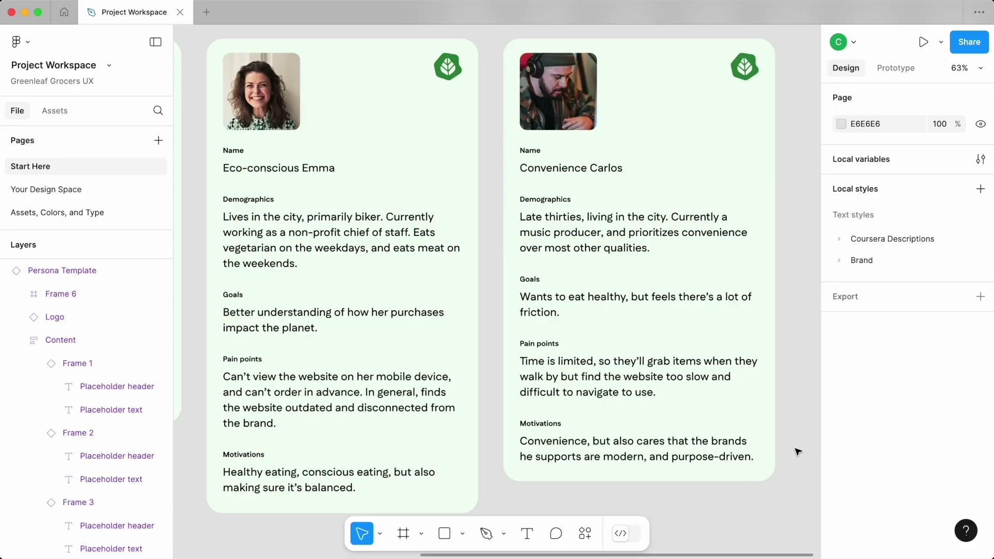